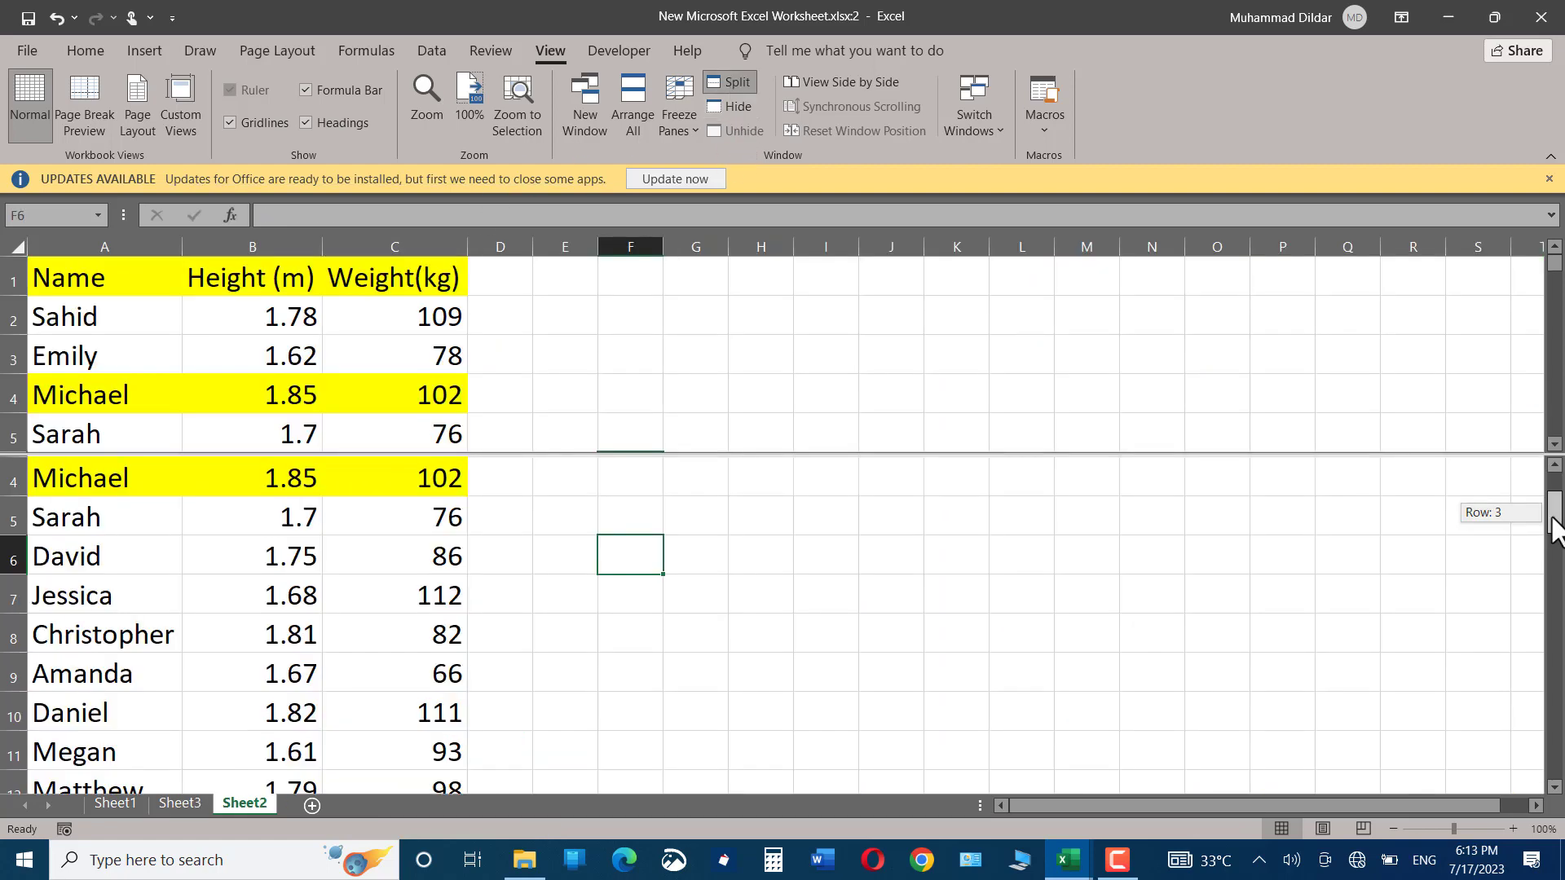
Bring Sheet2's Name, Height (m) and Weight(kg) table into view.
left_click_drag(1555, 525, 1551, 668)
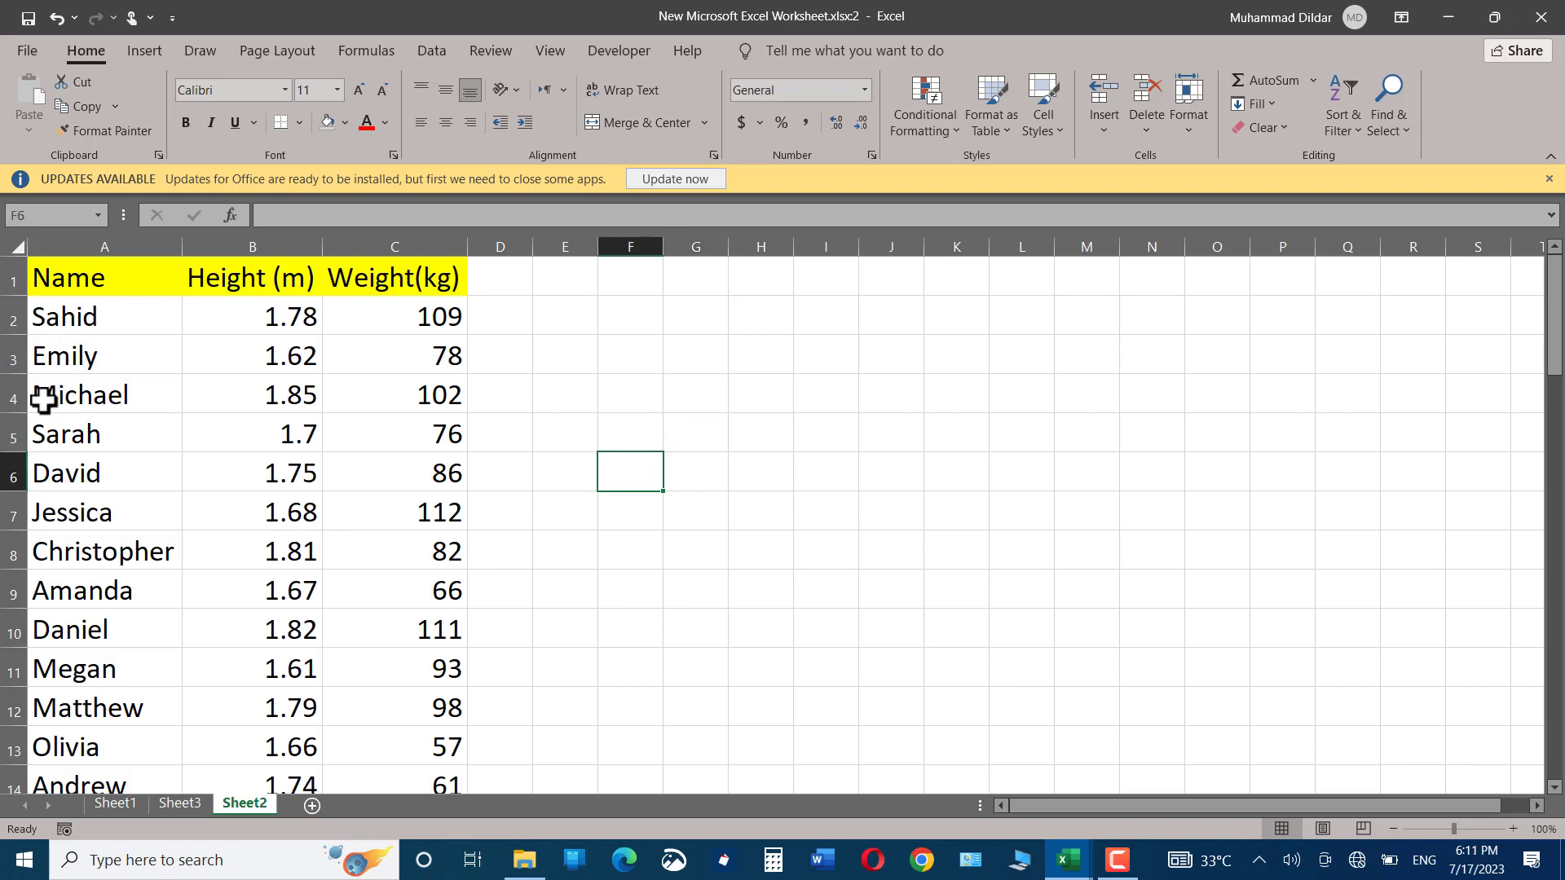
Fill cells A4:C4 and A30:C30 of the table with yellow.
left_click(128, 394)
left_click_drag(128, 395, 388, 393)
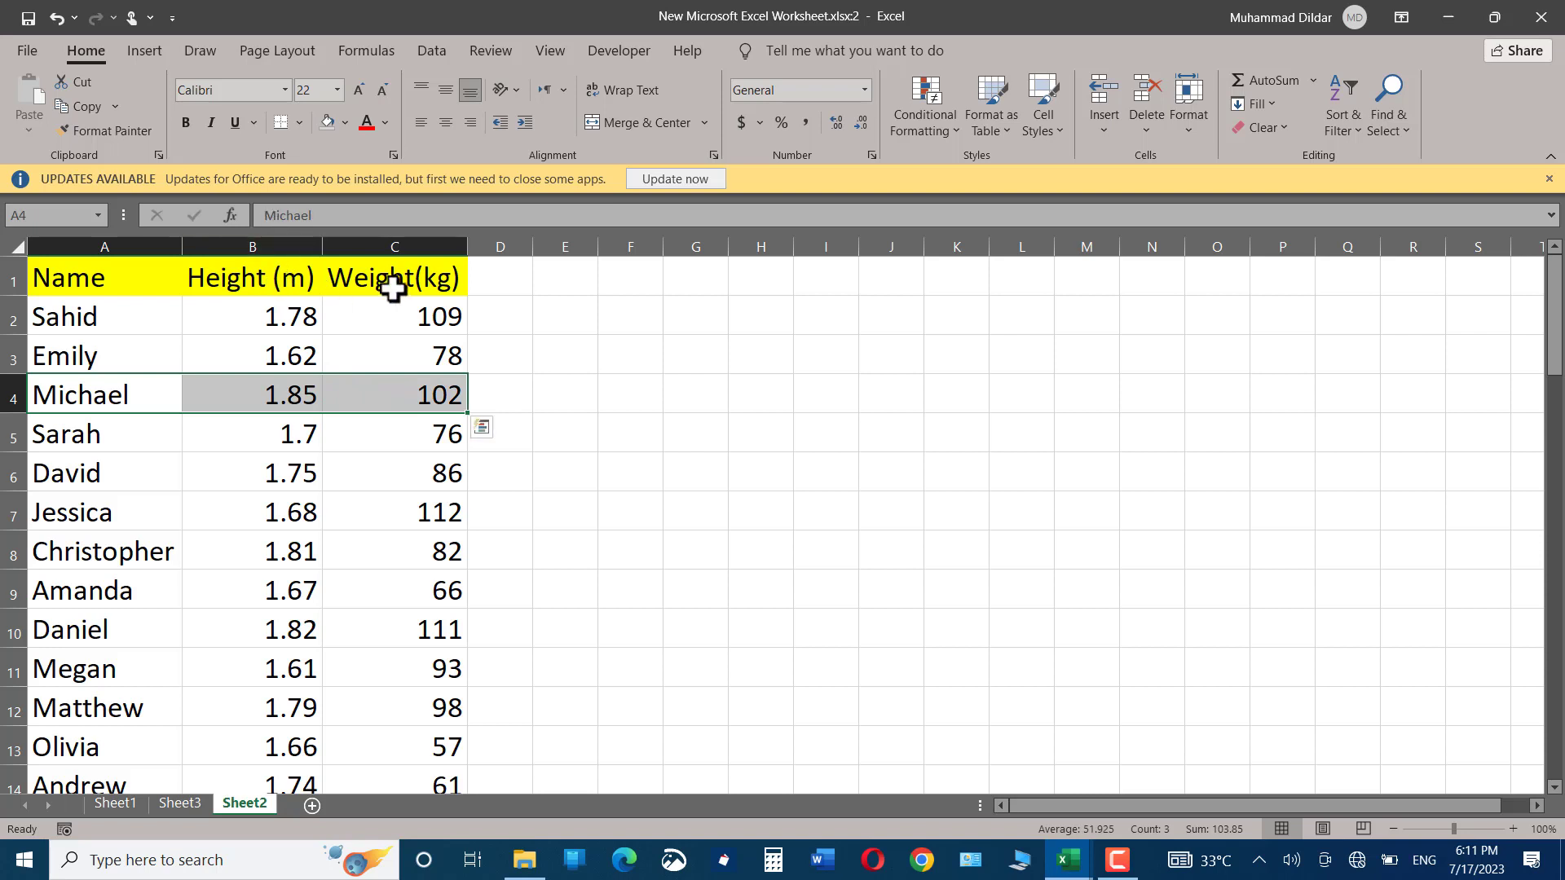
left_click(346, 120)
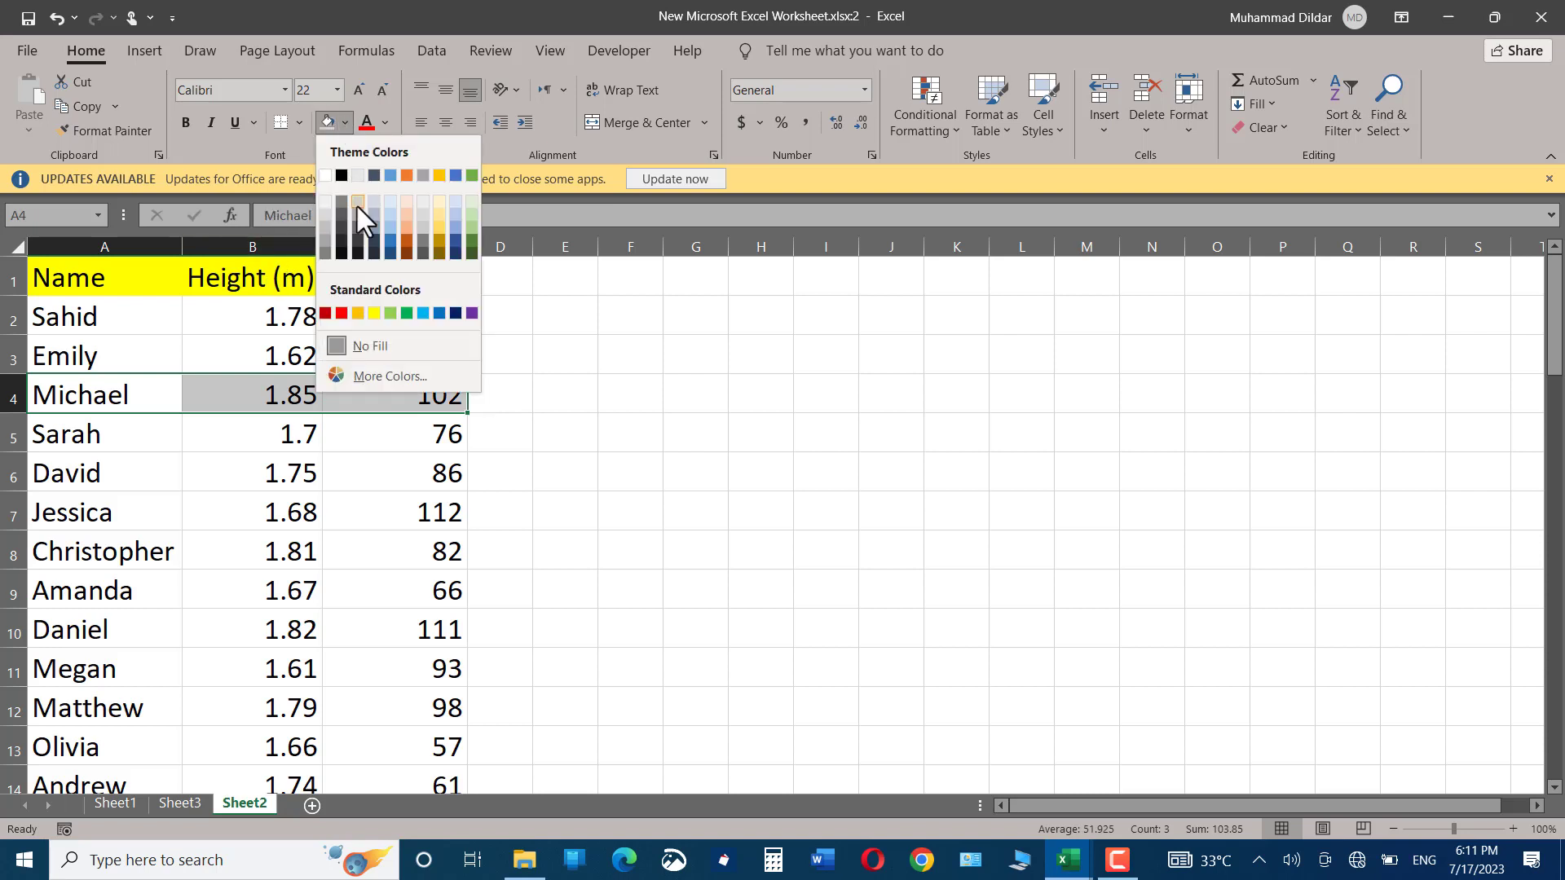
left_click(376, 314)
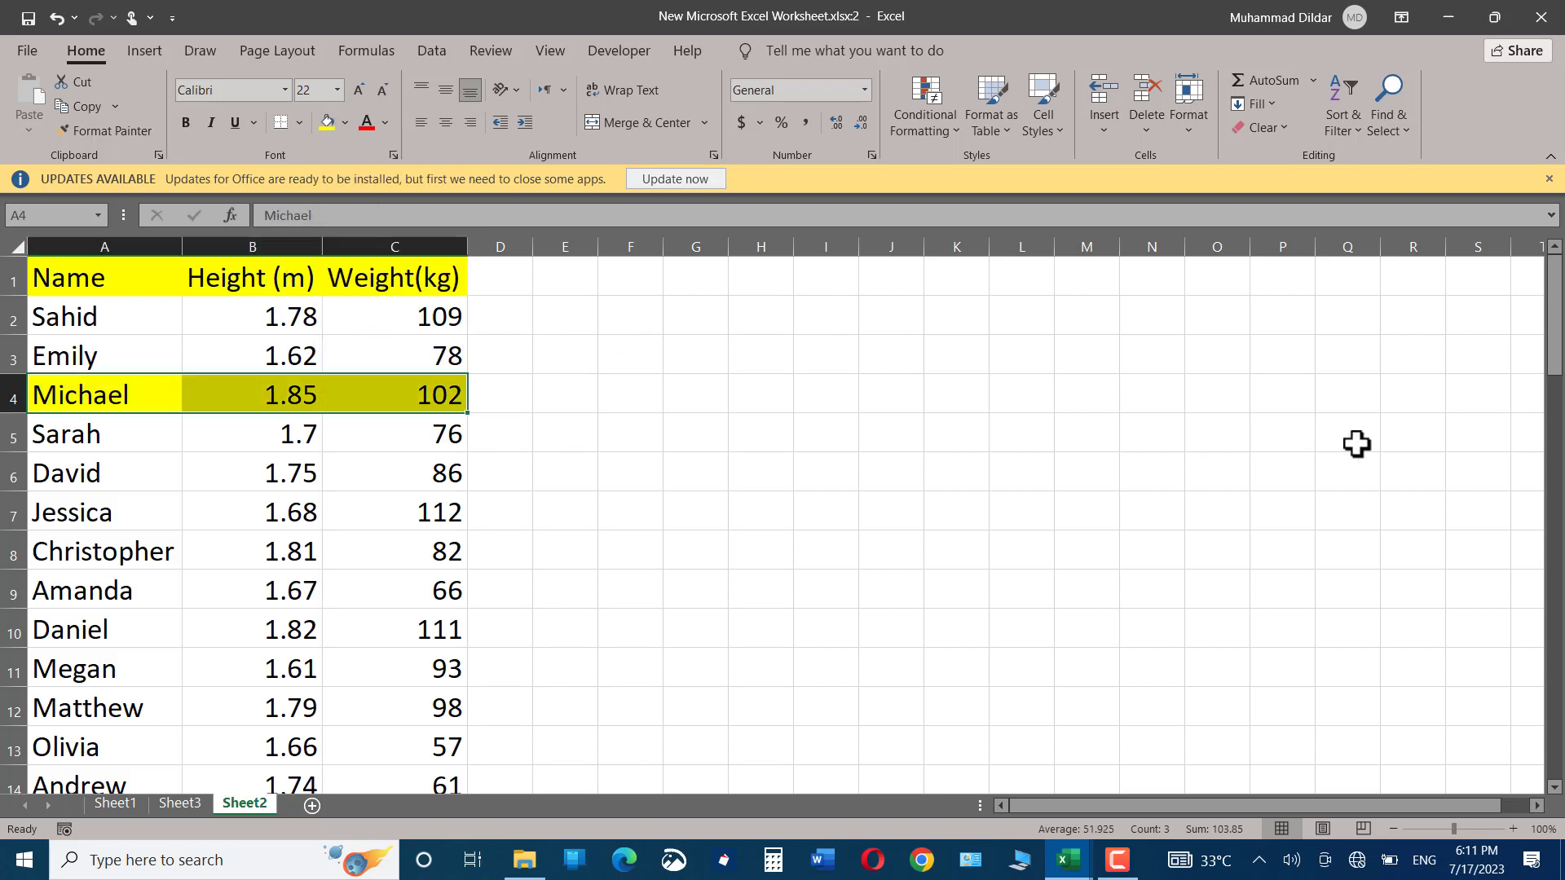
left_click_drag(1555, 366, 1555, 603)
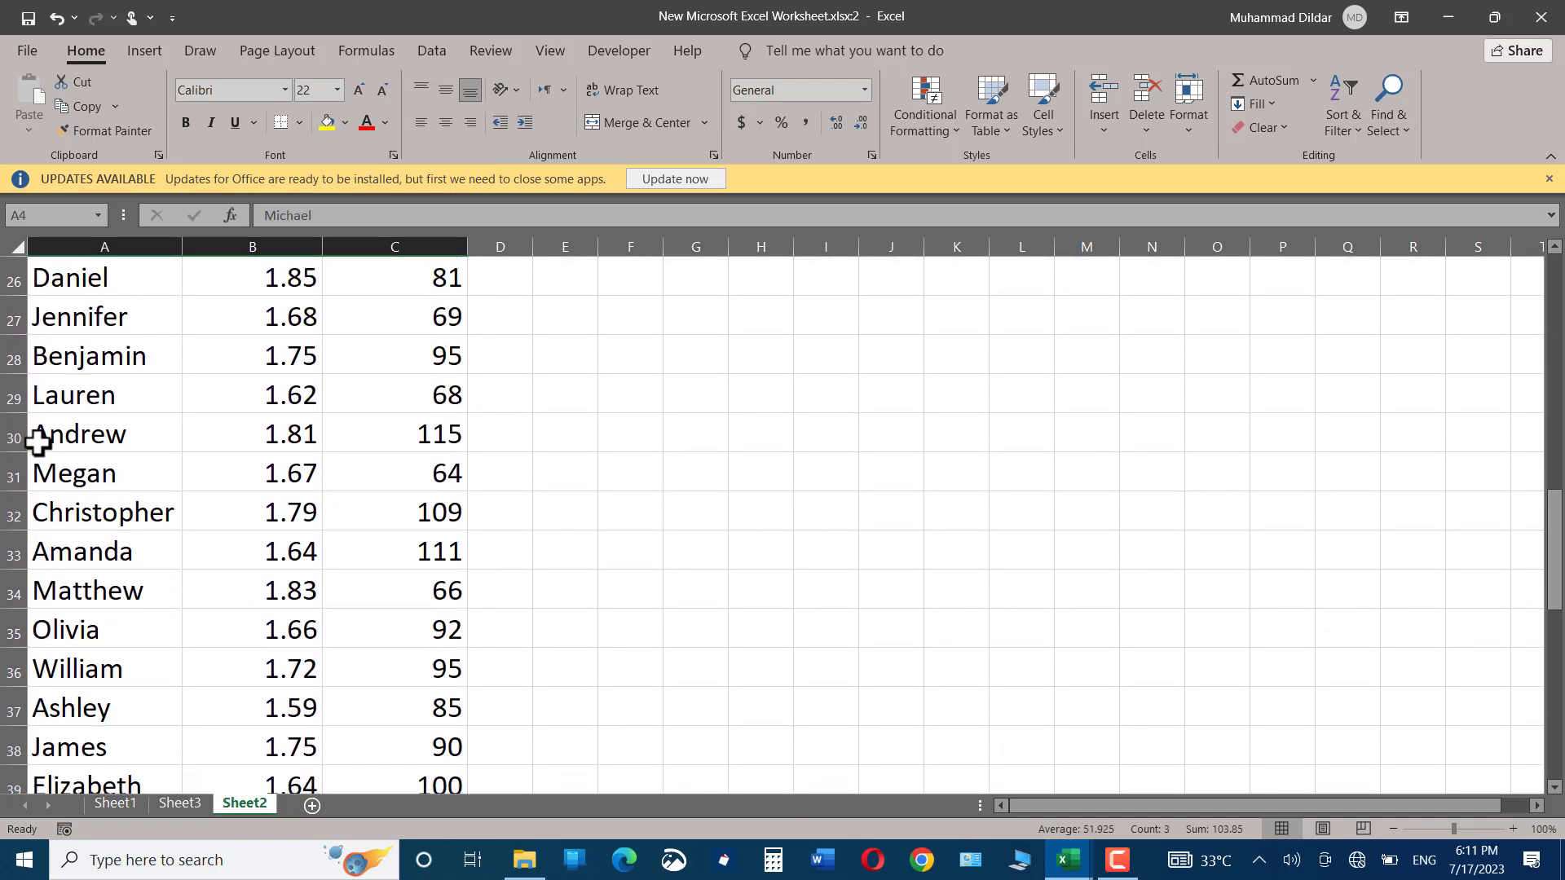
left_click_drag(41, 436, 390, 450)
left_click(327, 121)
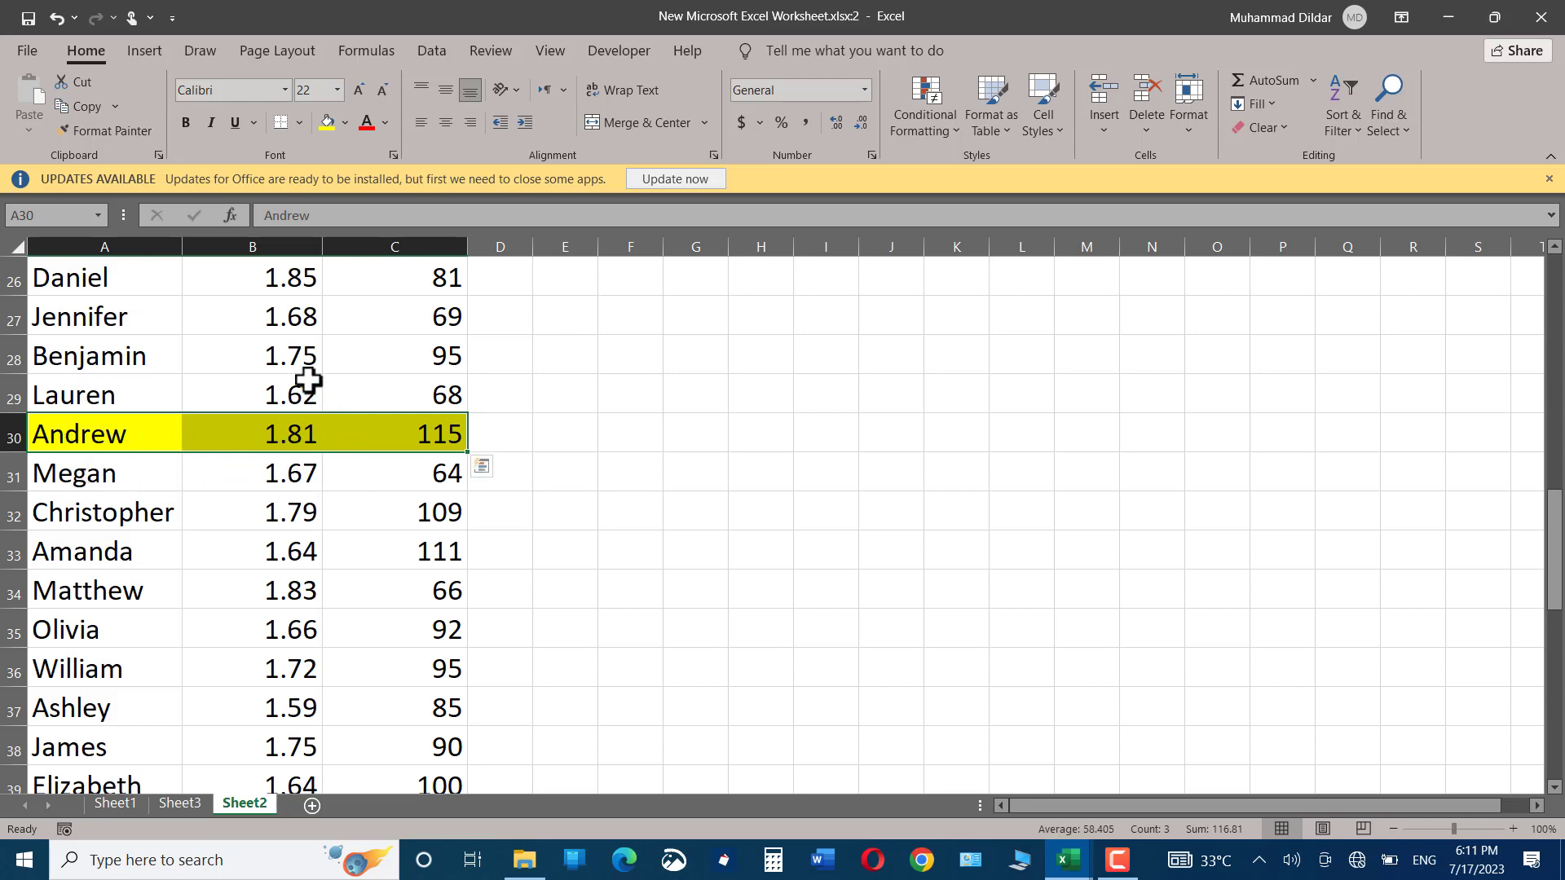
Scroll back up to row 1 so the header and yellow row 4 are visible.
scroll(308, 375, "up", 8)
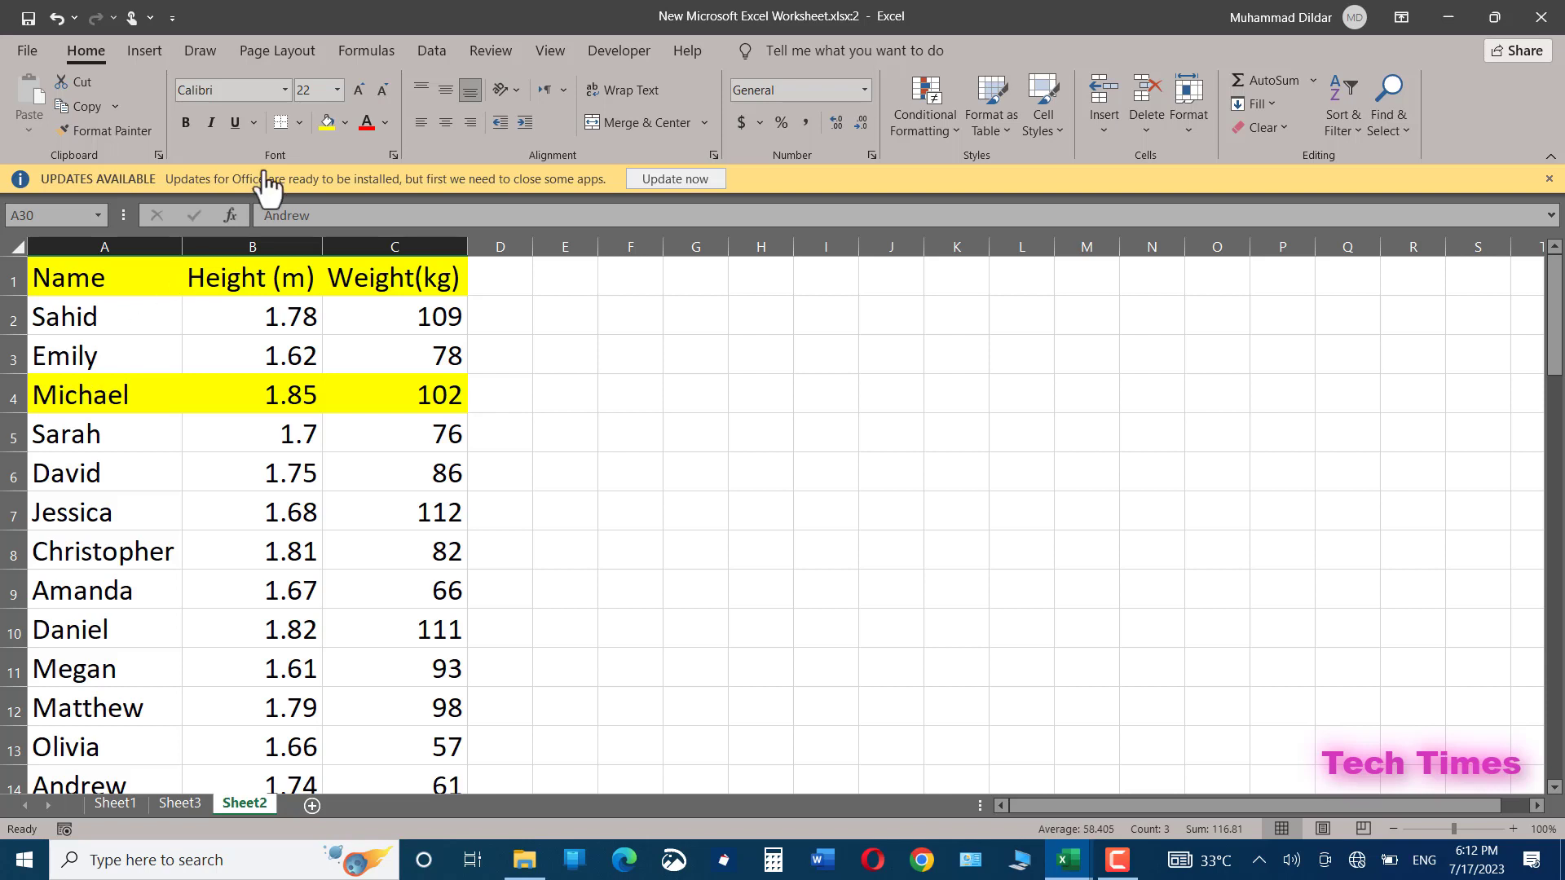
Split Sheet2 horizontally above row 4 with View > Split, then select cell F6.
left_click(8, 397)
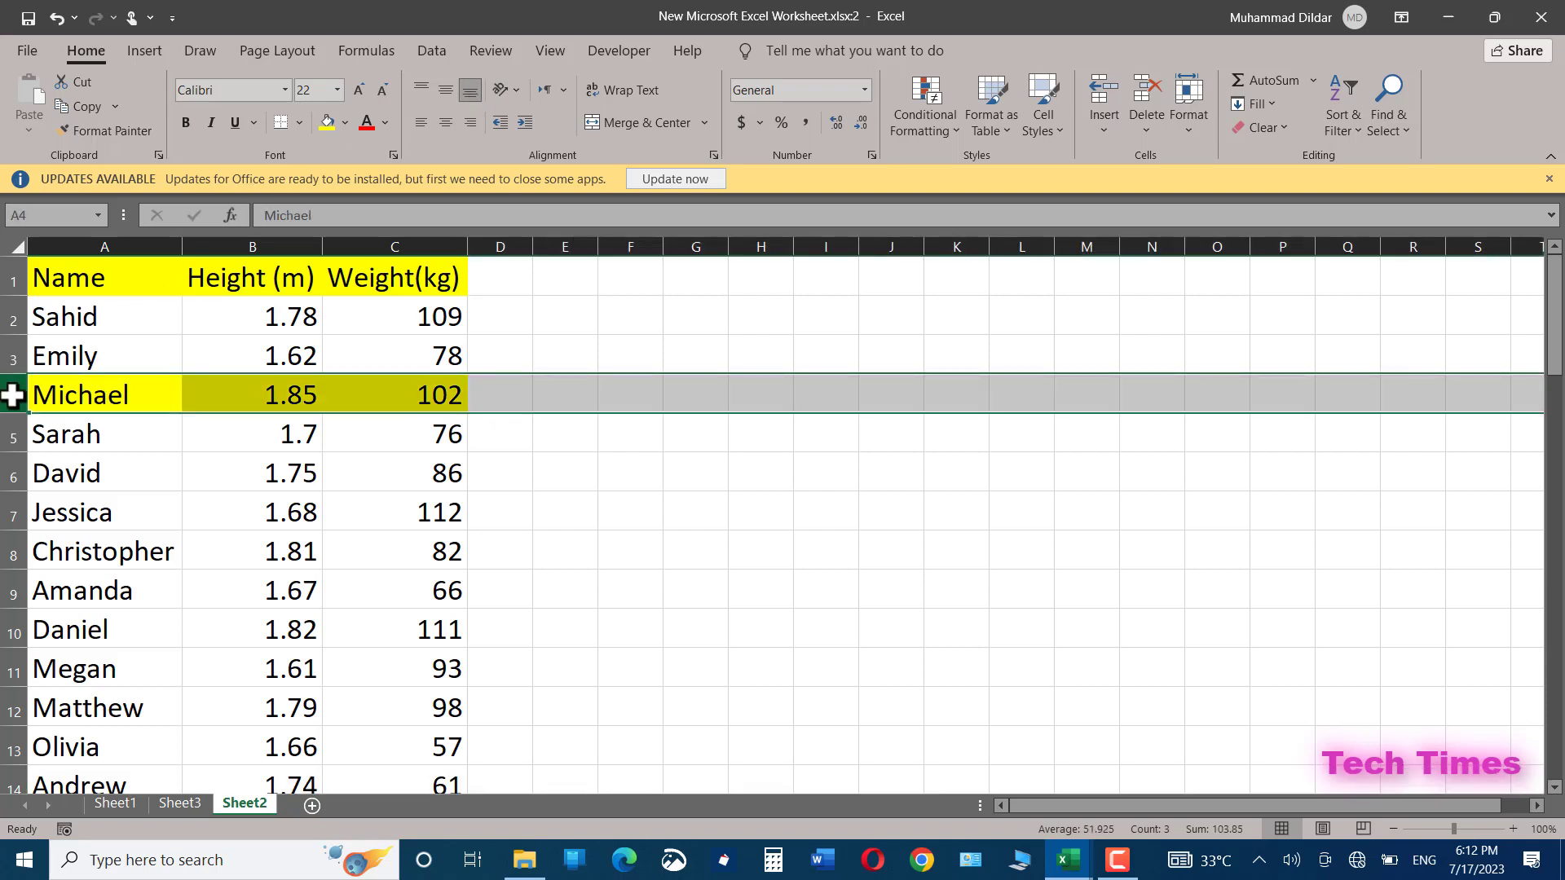
left_click(550, 47)
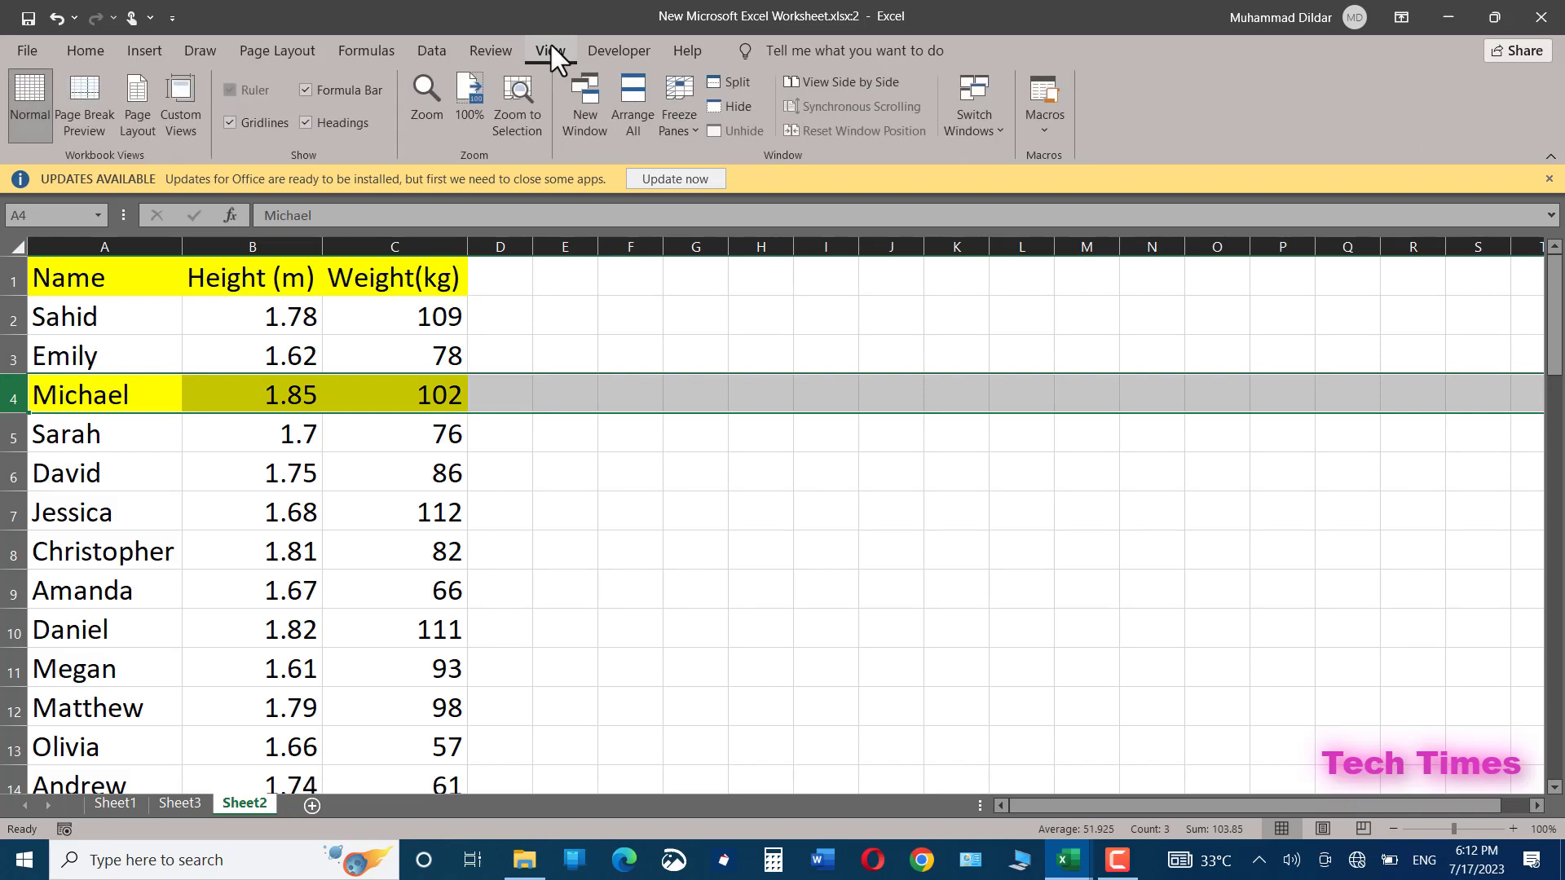
left_click(736, 86)
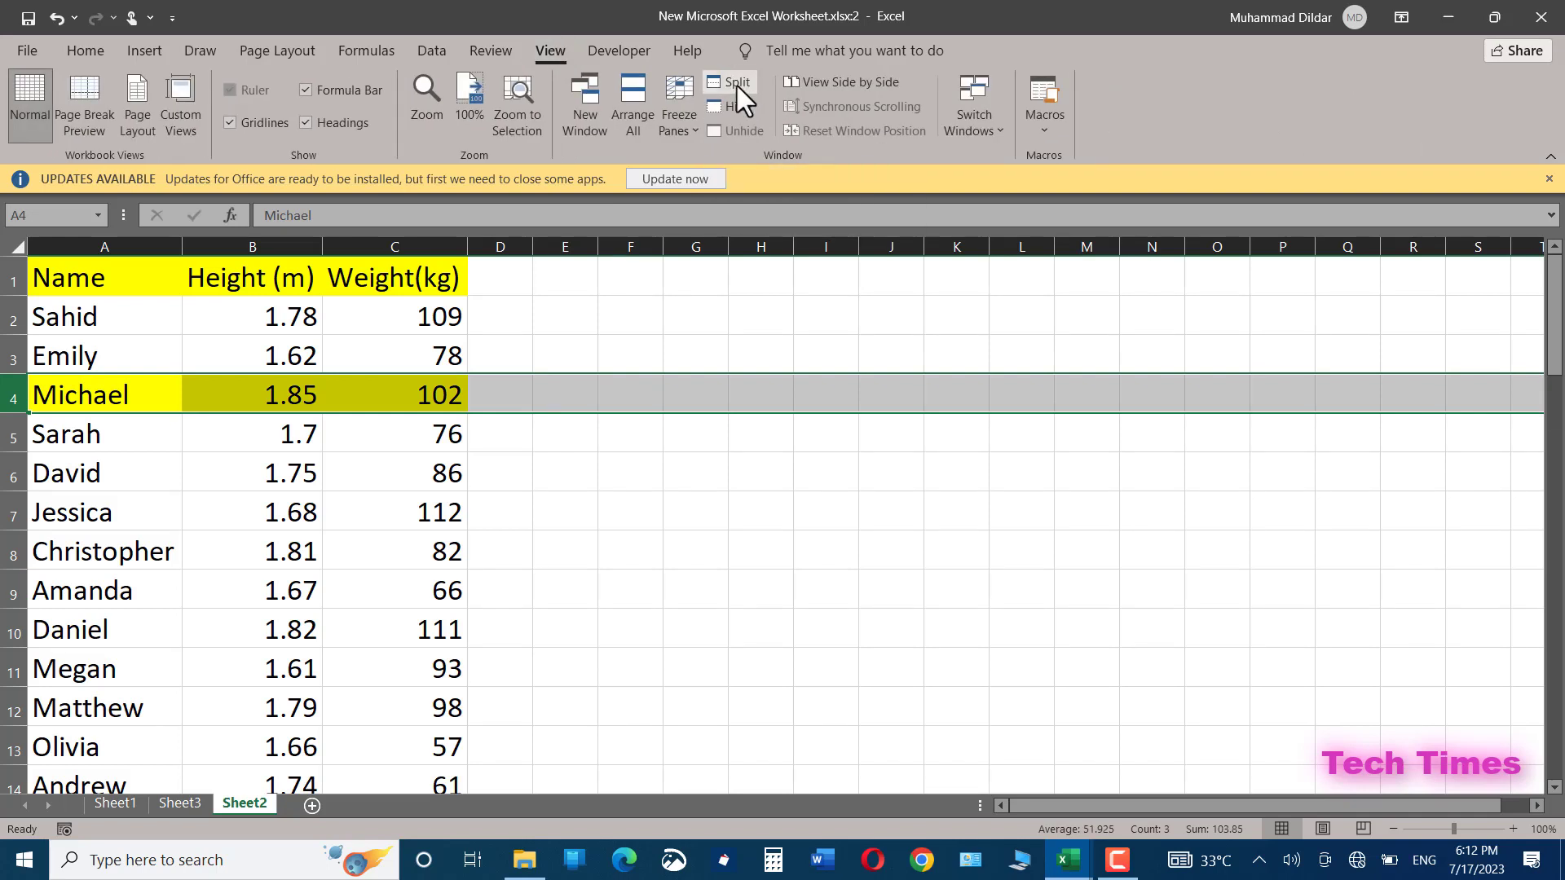
left_click(651, 484)
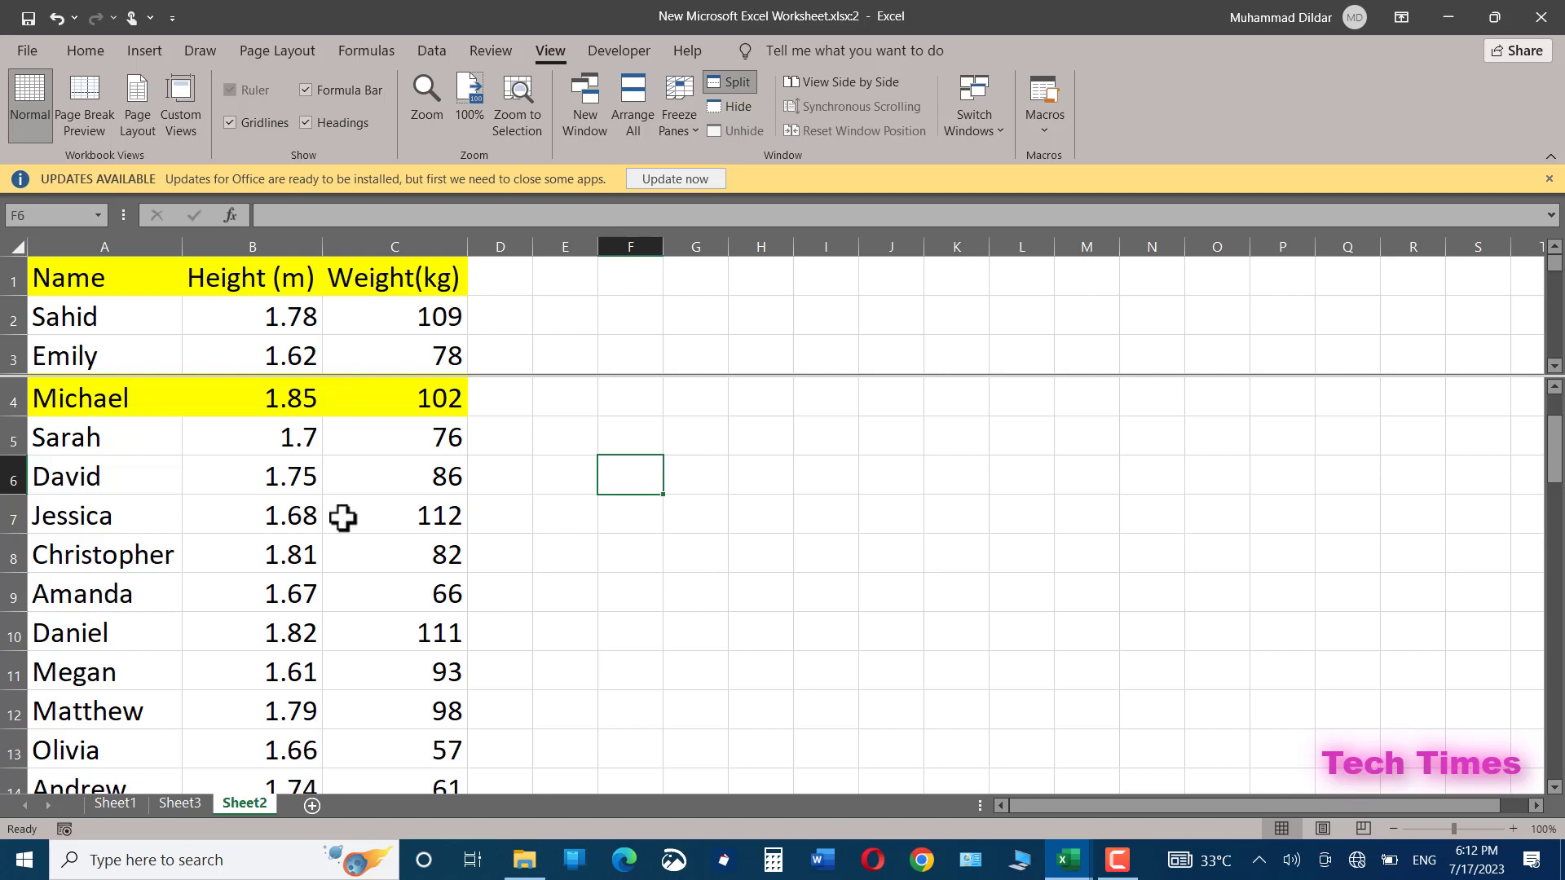
Move the split divider below row 5 and scroll the lower pane to yellow row 30.
left_click_drag(1555, 481, 965, 604)
left_click_drag(673, 376, 663, 453)
left_click_drag(1557, 525, 1555, 674)
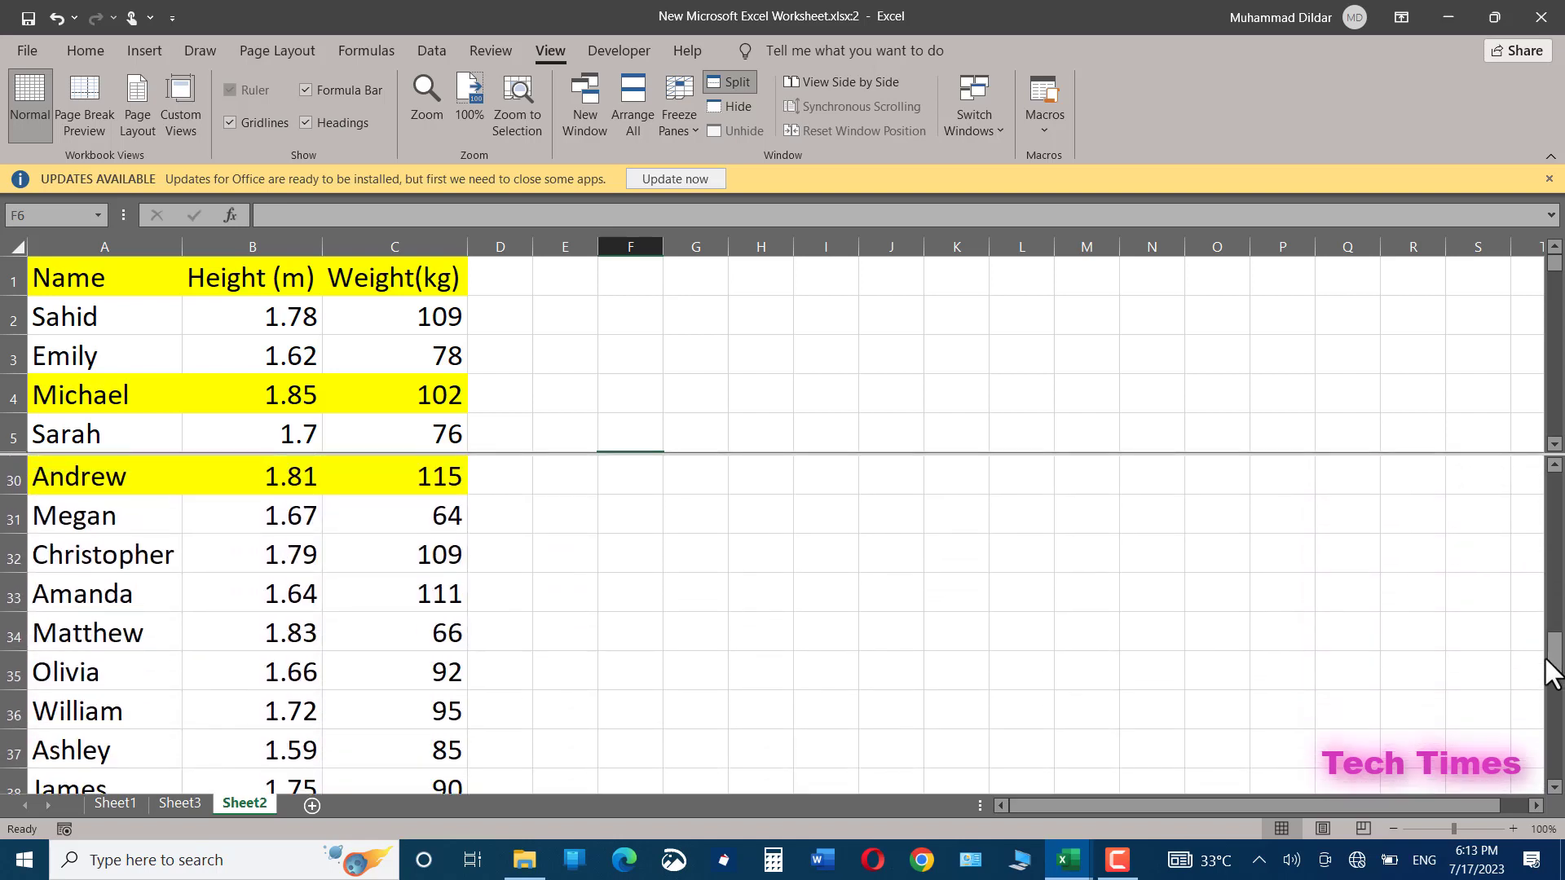
left_click(1554, 445)
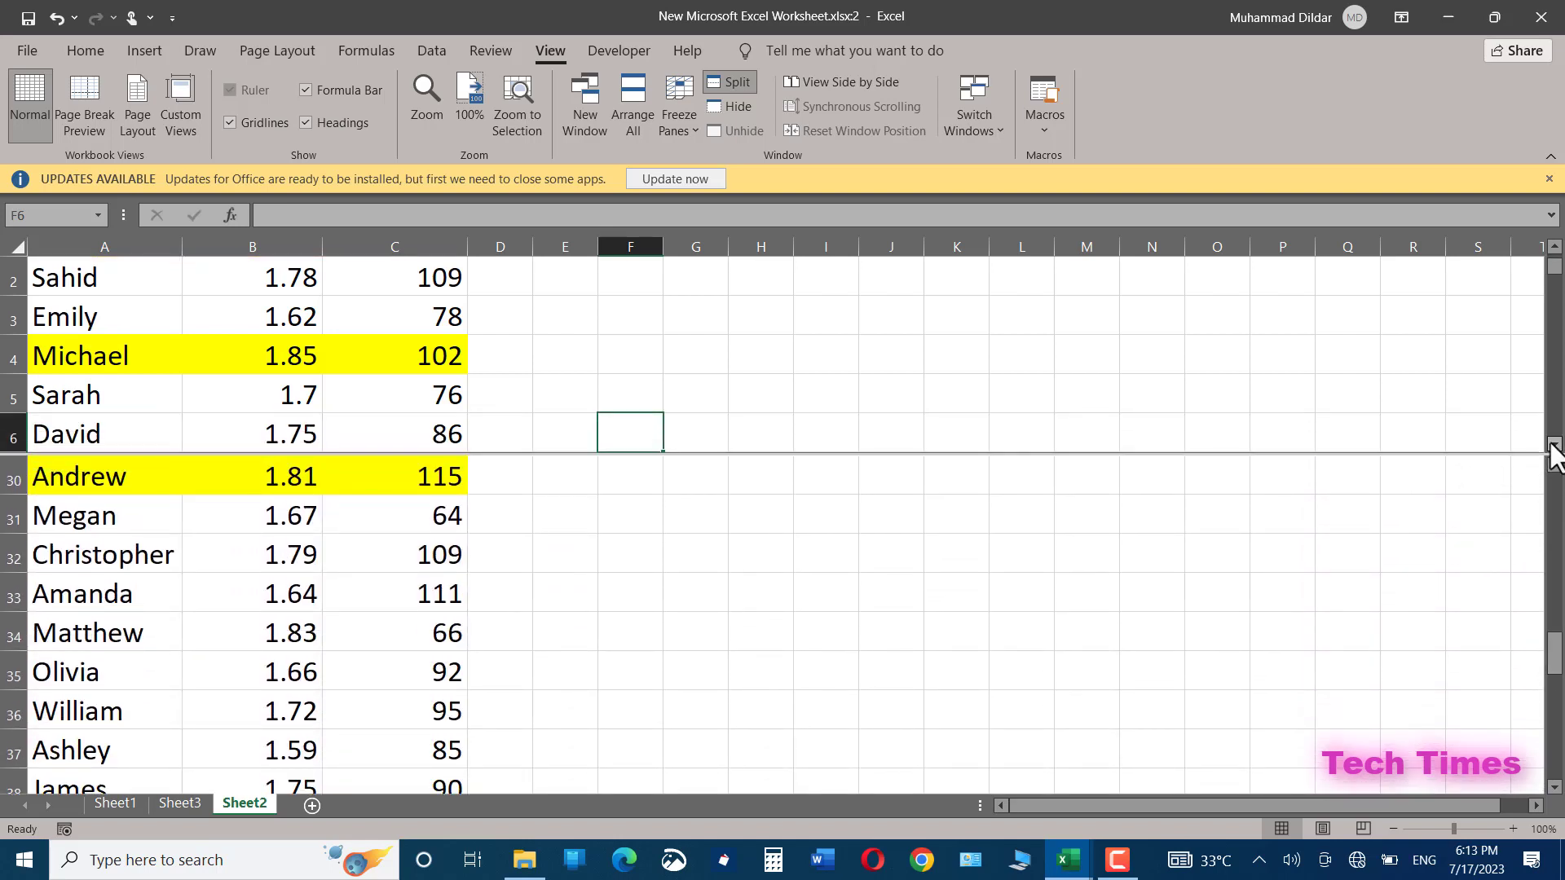
left_click(1553, 255)
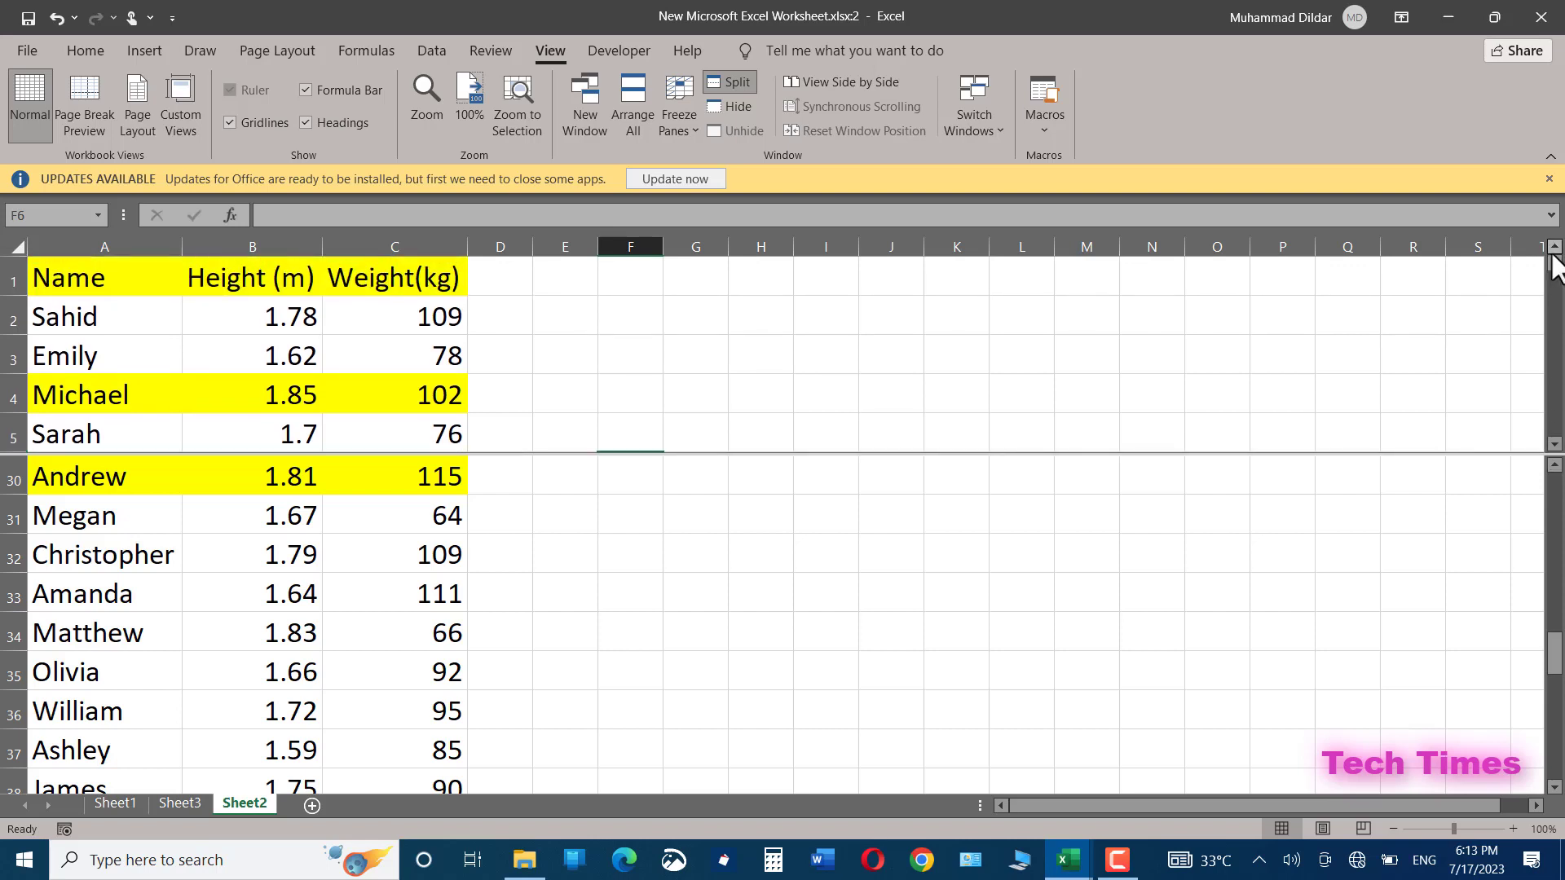
left_click(731, 85)
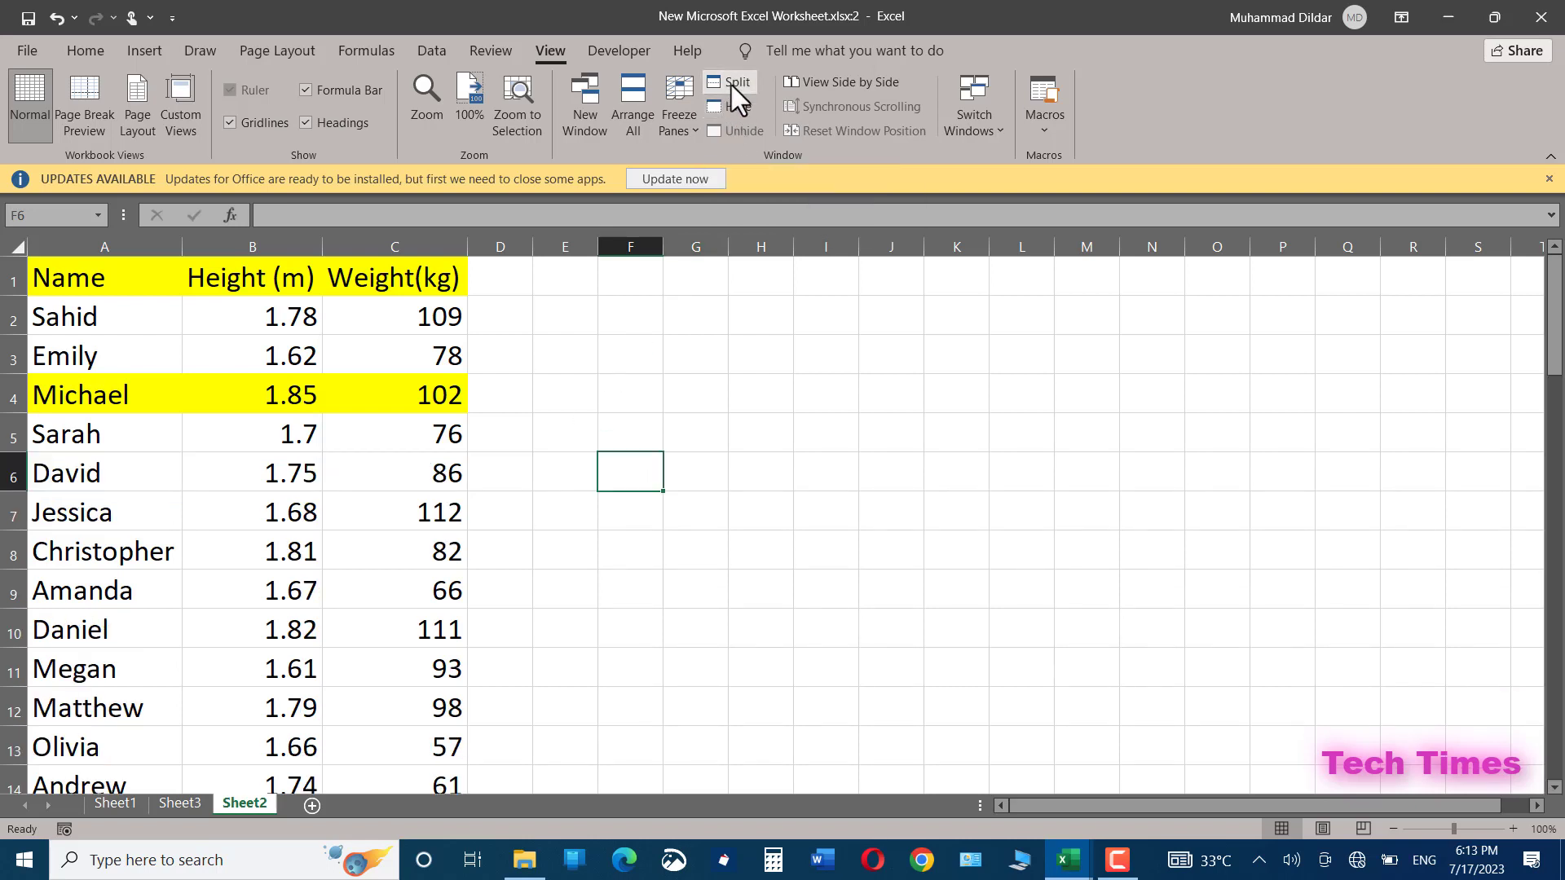
left_click(174, 806)
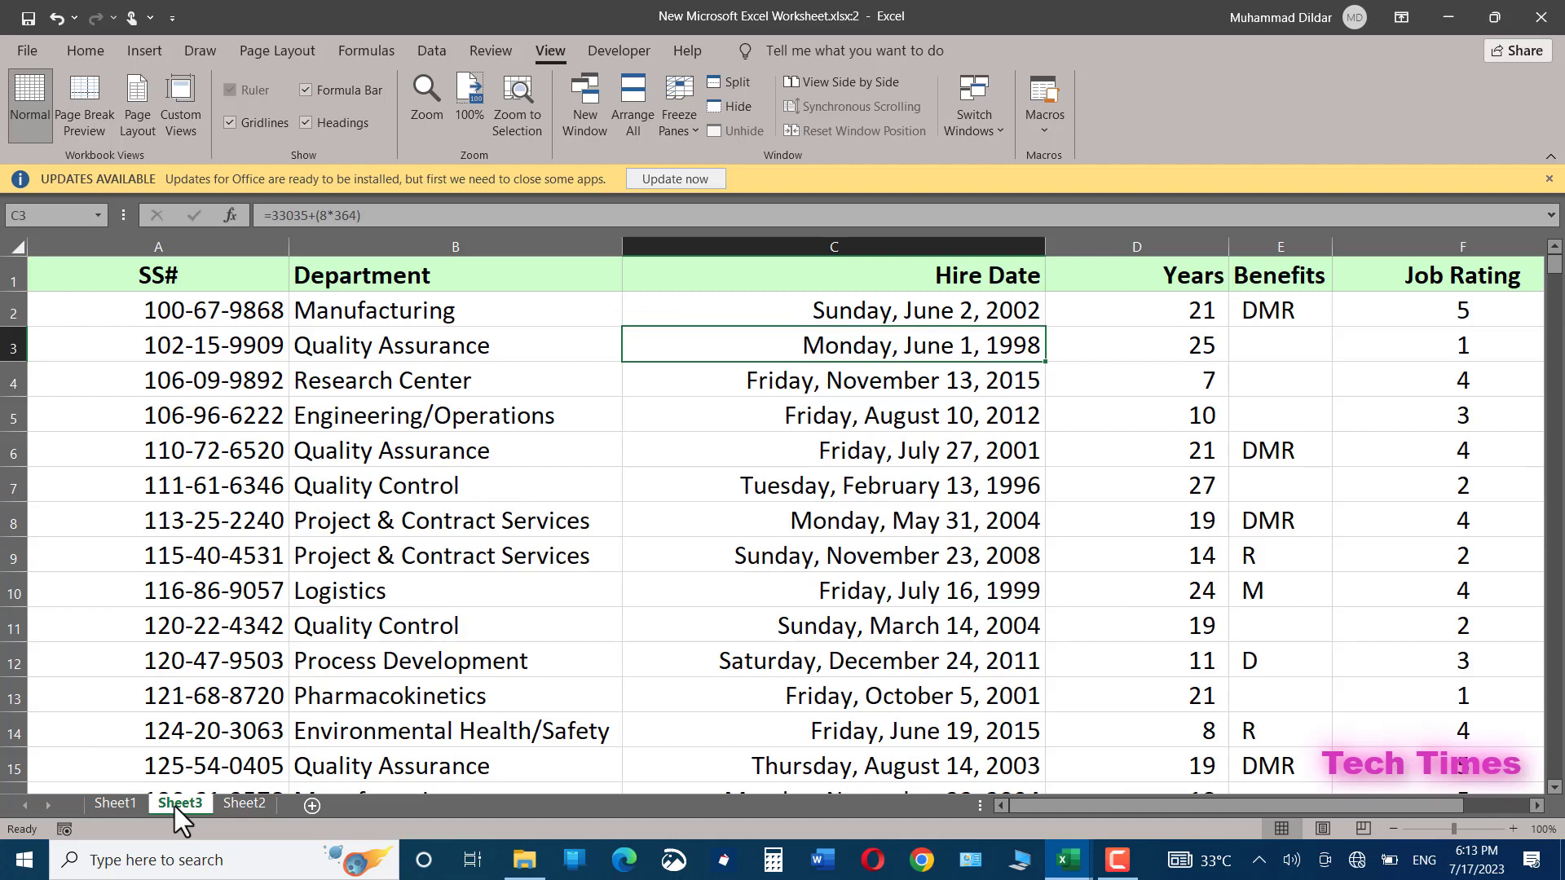
left_click(369, 278)
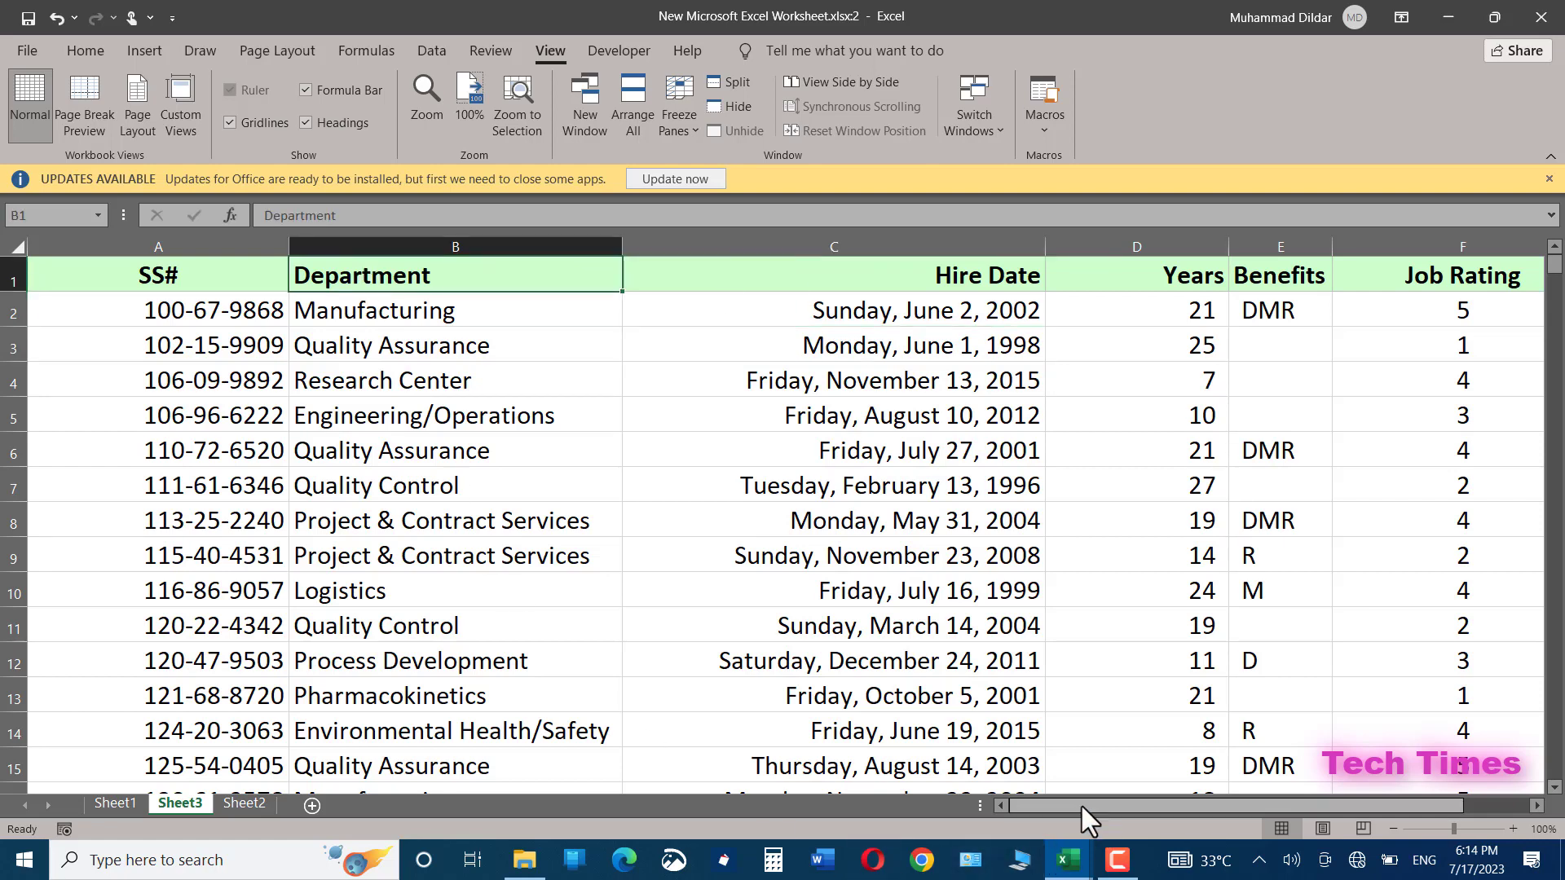
left_click_drag(1082, 805, 1343, 827)
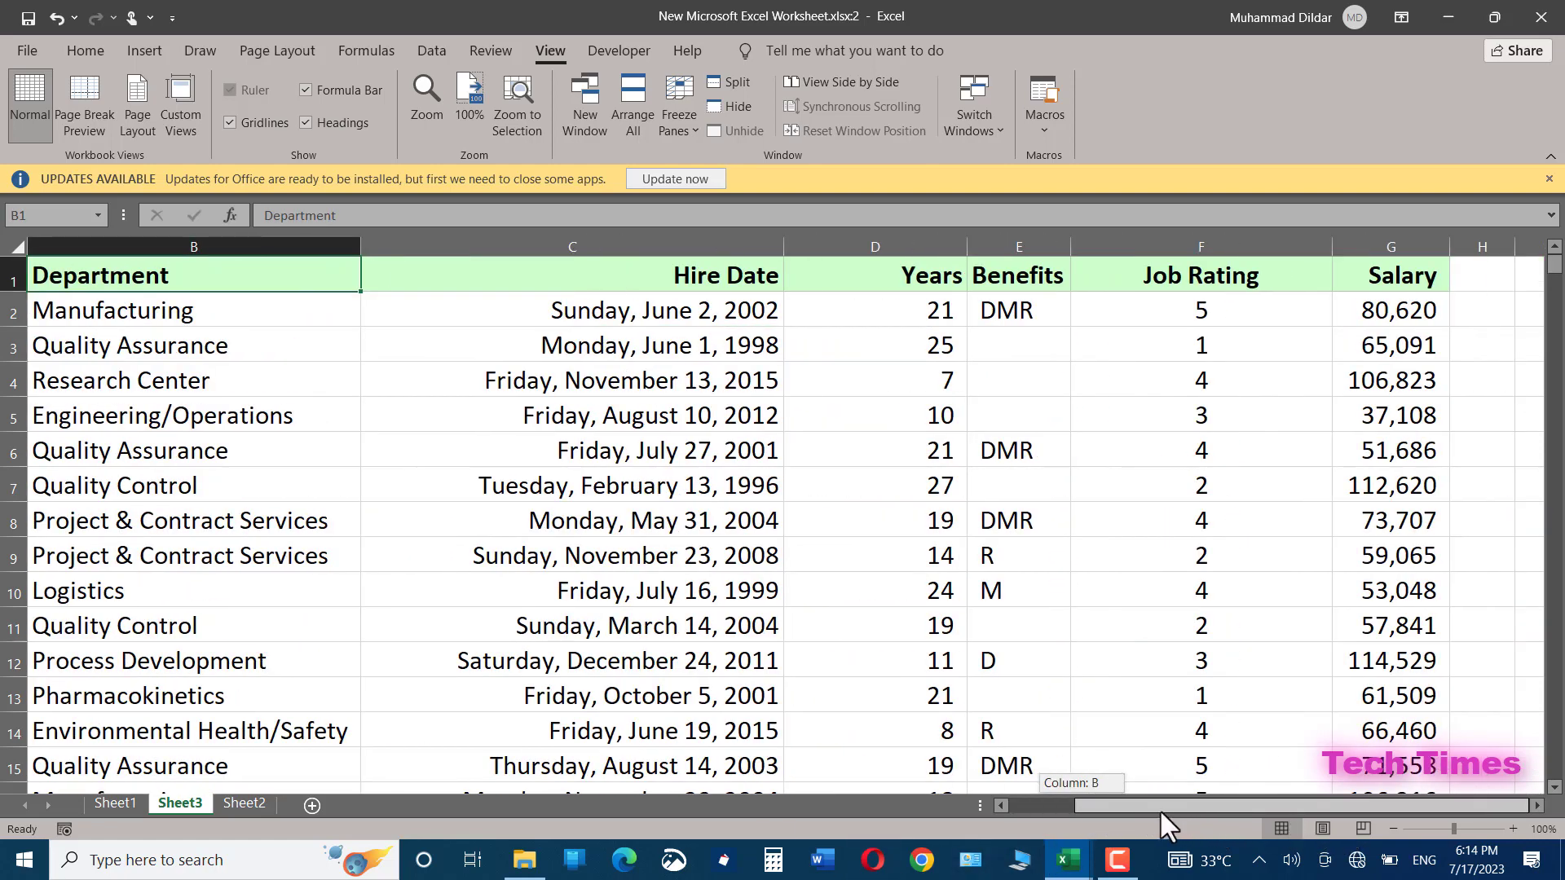
left_click_drag(1155, 813, 1083, 807)
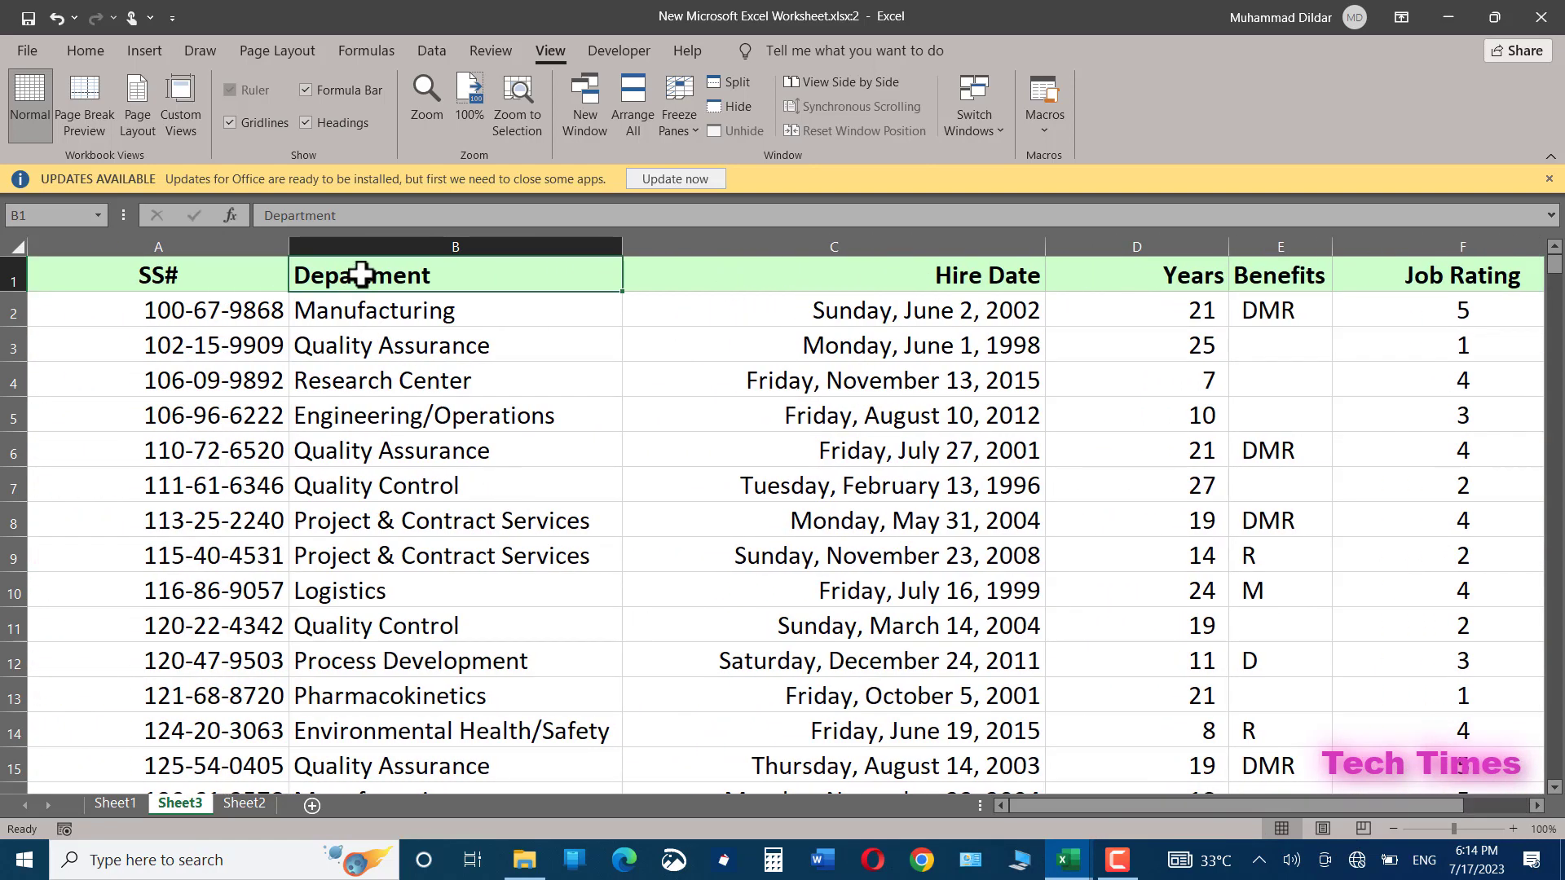
Split Sheet3 vertically at column B and scroll the left pane to the Salary column G.
left_click(411, 247)
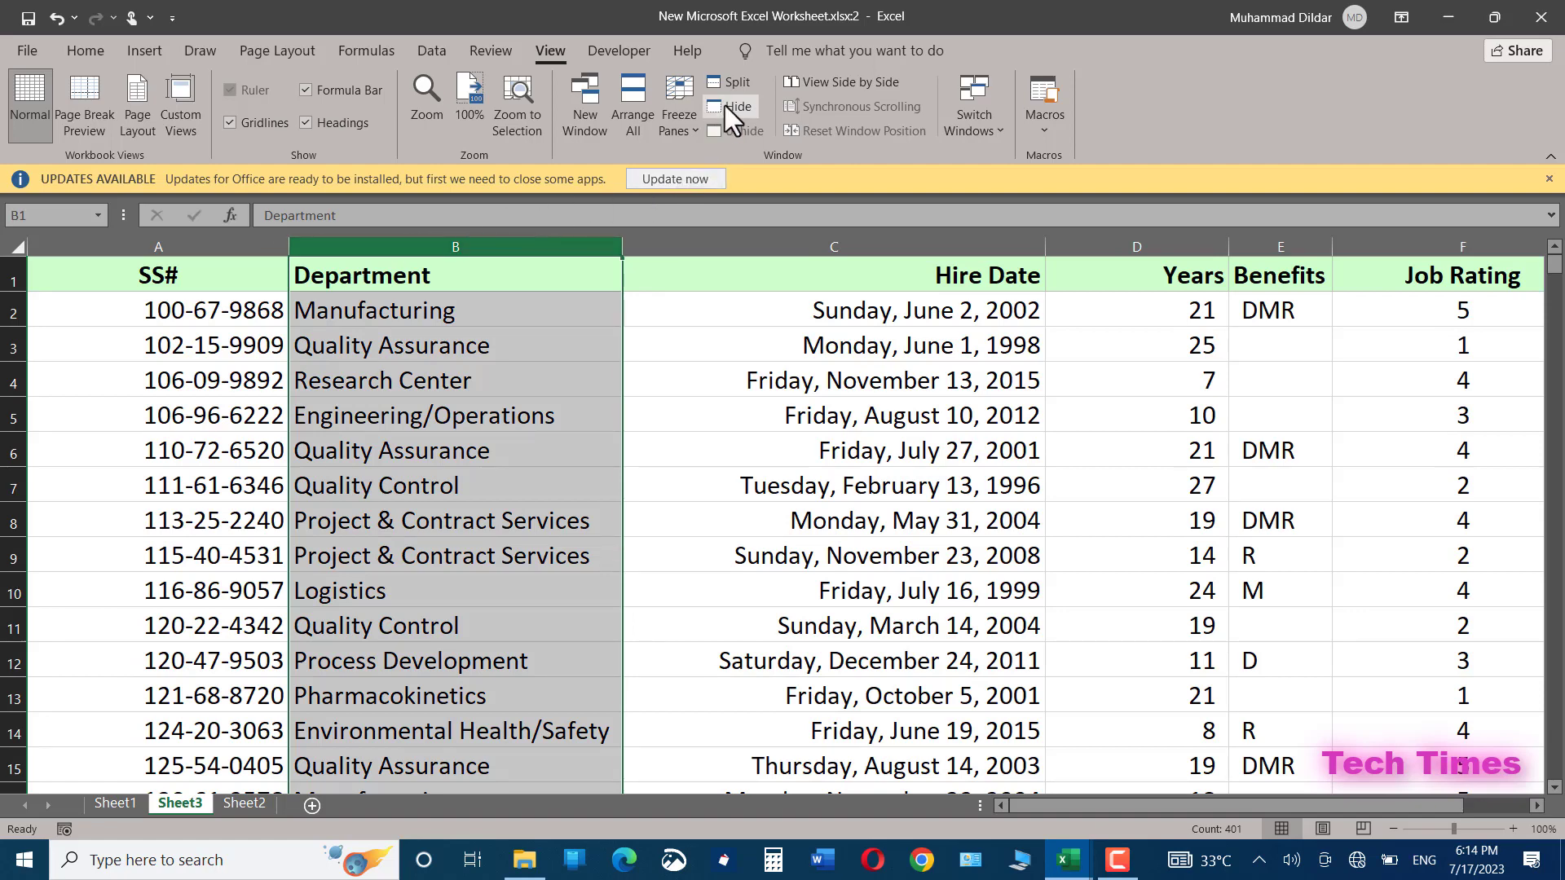
left_click(738, 81)
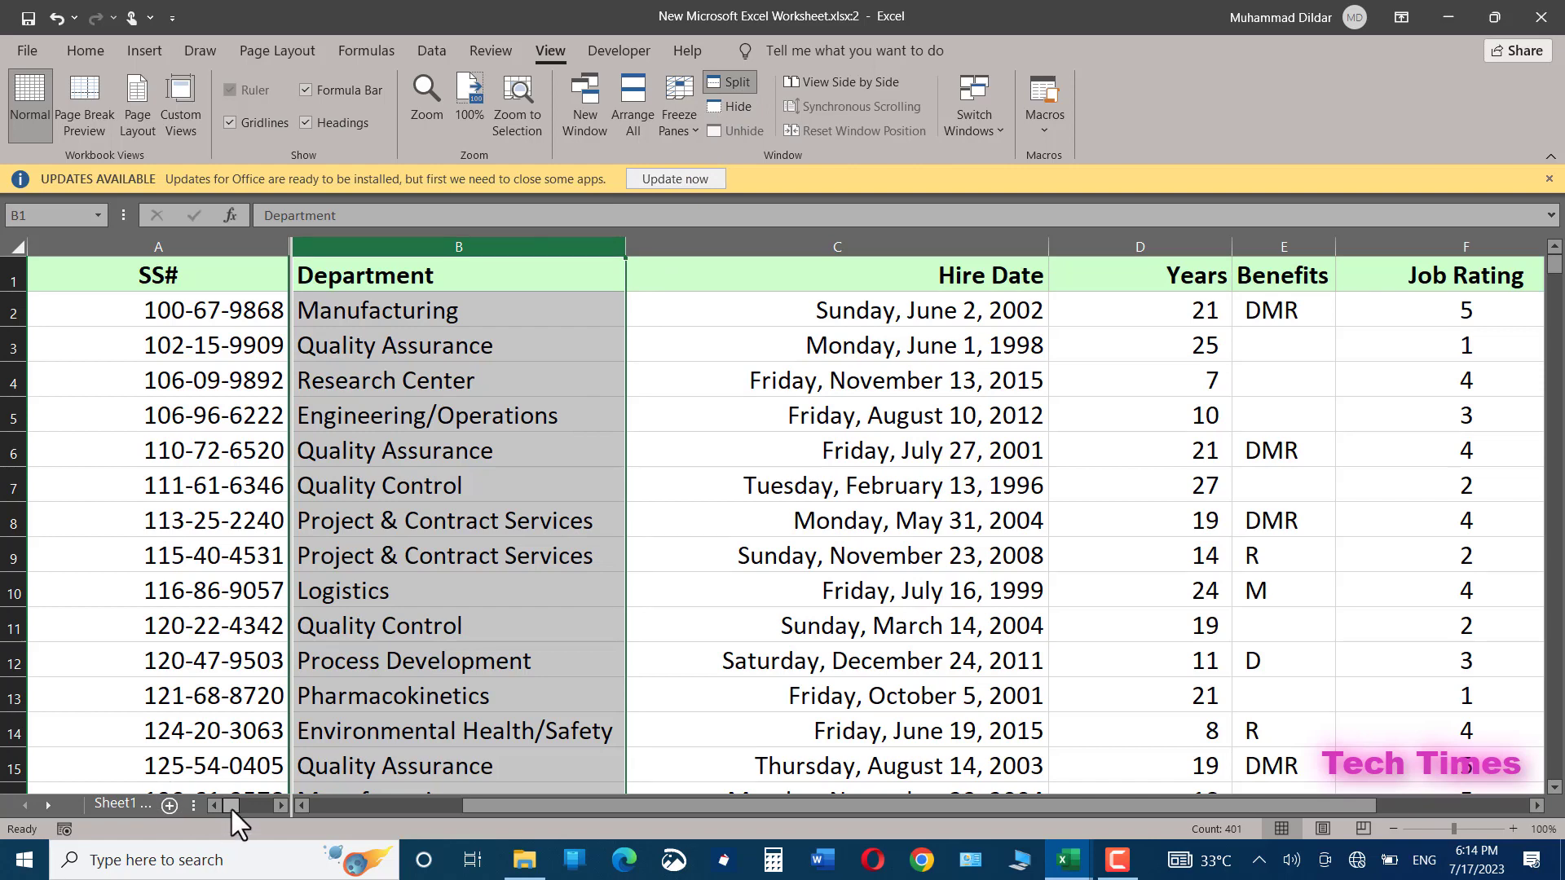
left_click(278, 807)
left_click(278, 807)
left_click(279, 807)
left_click(278, 807)
left_click(279, 807)
left_click(279, 807)
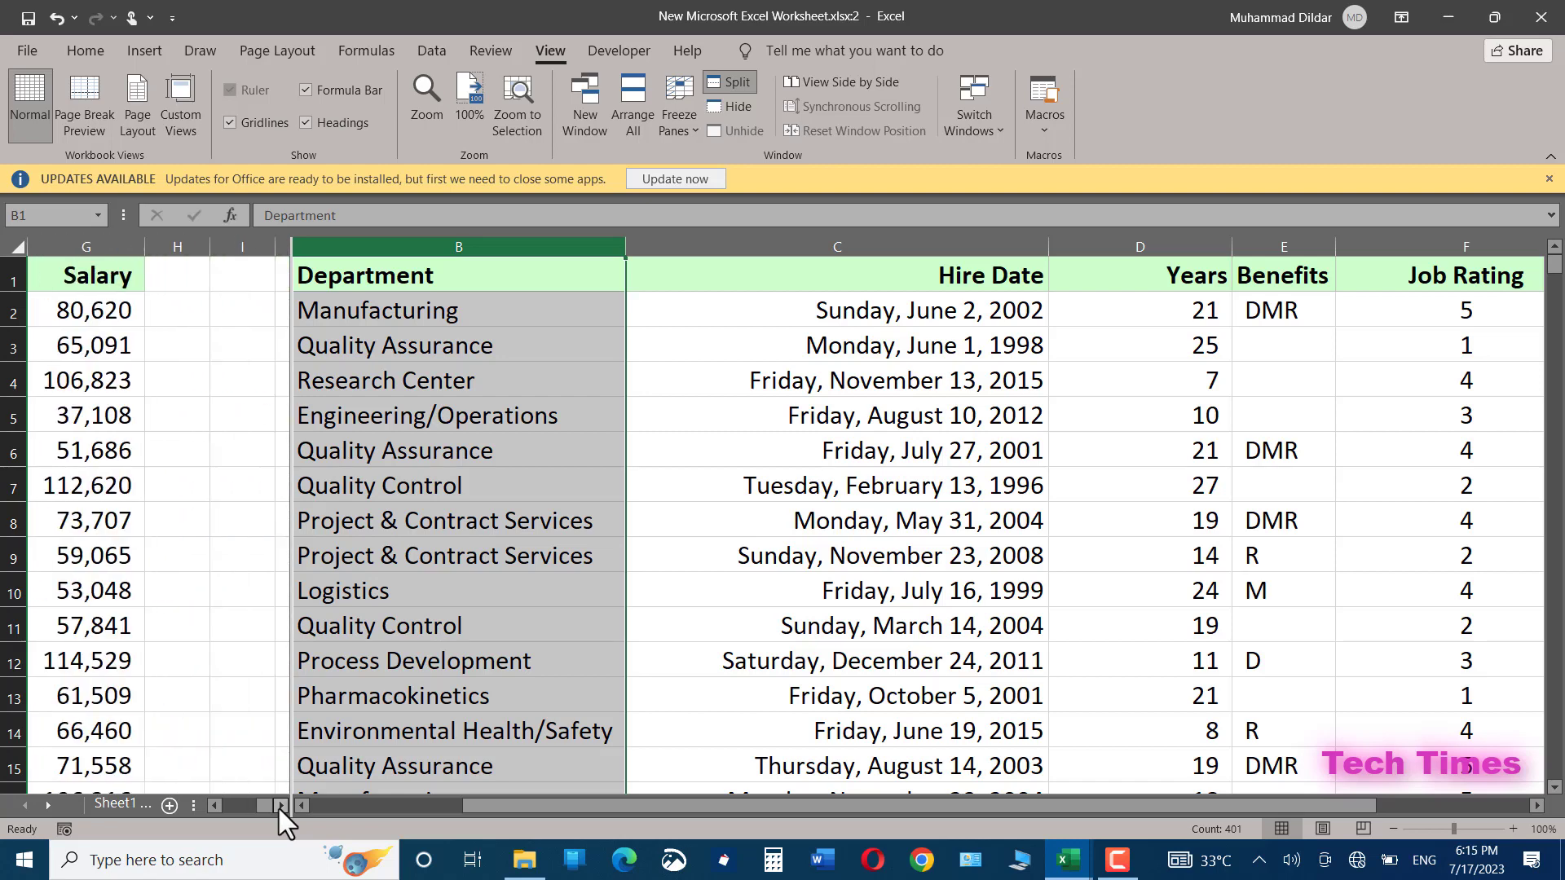
left_click(279, 807)
left_click(215, 806)
left_click(216, 806)
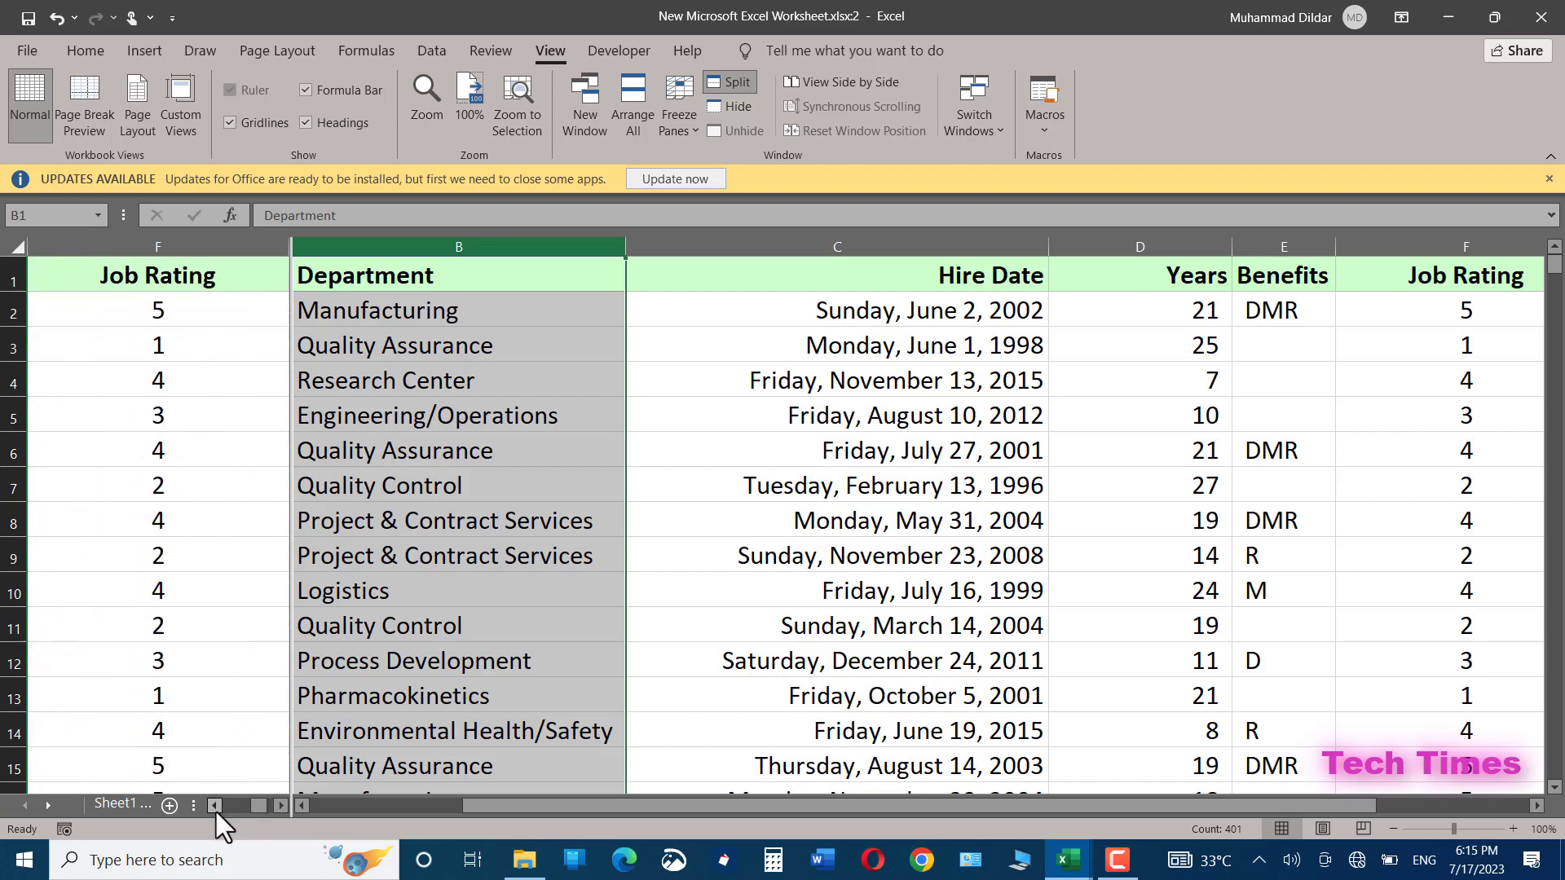
left_click(279, 807)
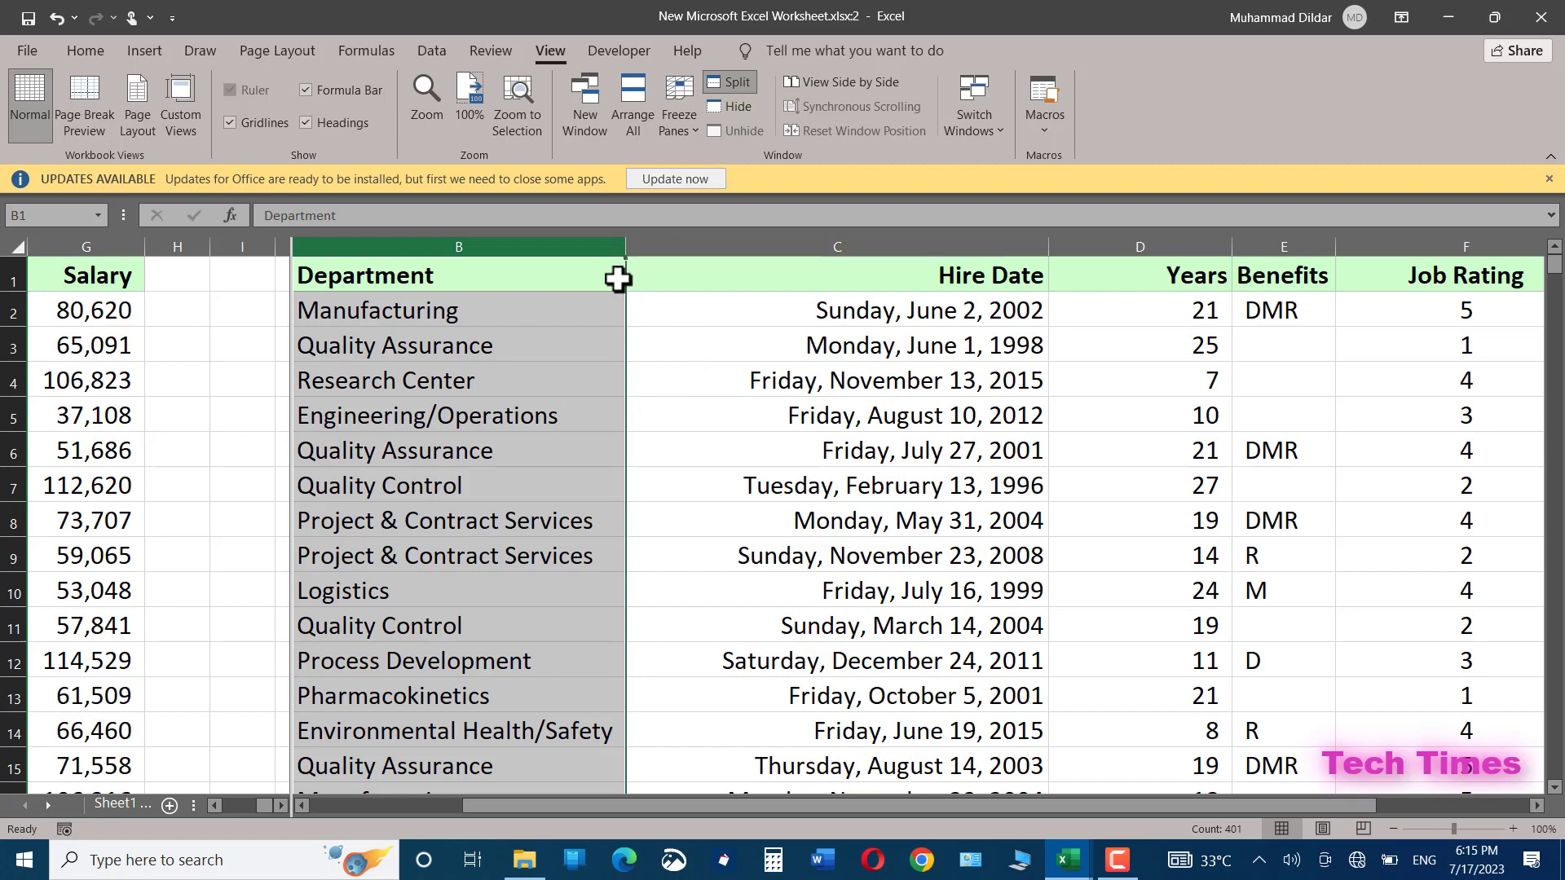
Remove the vertical split, leaving one view of the employee table from SS# to Job Rating.
left_click_drag(621, 237, 634, 359)
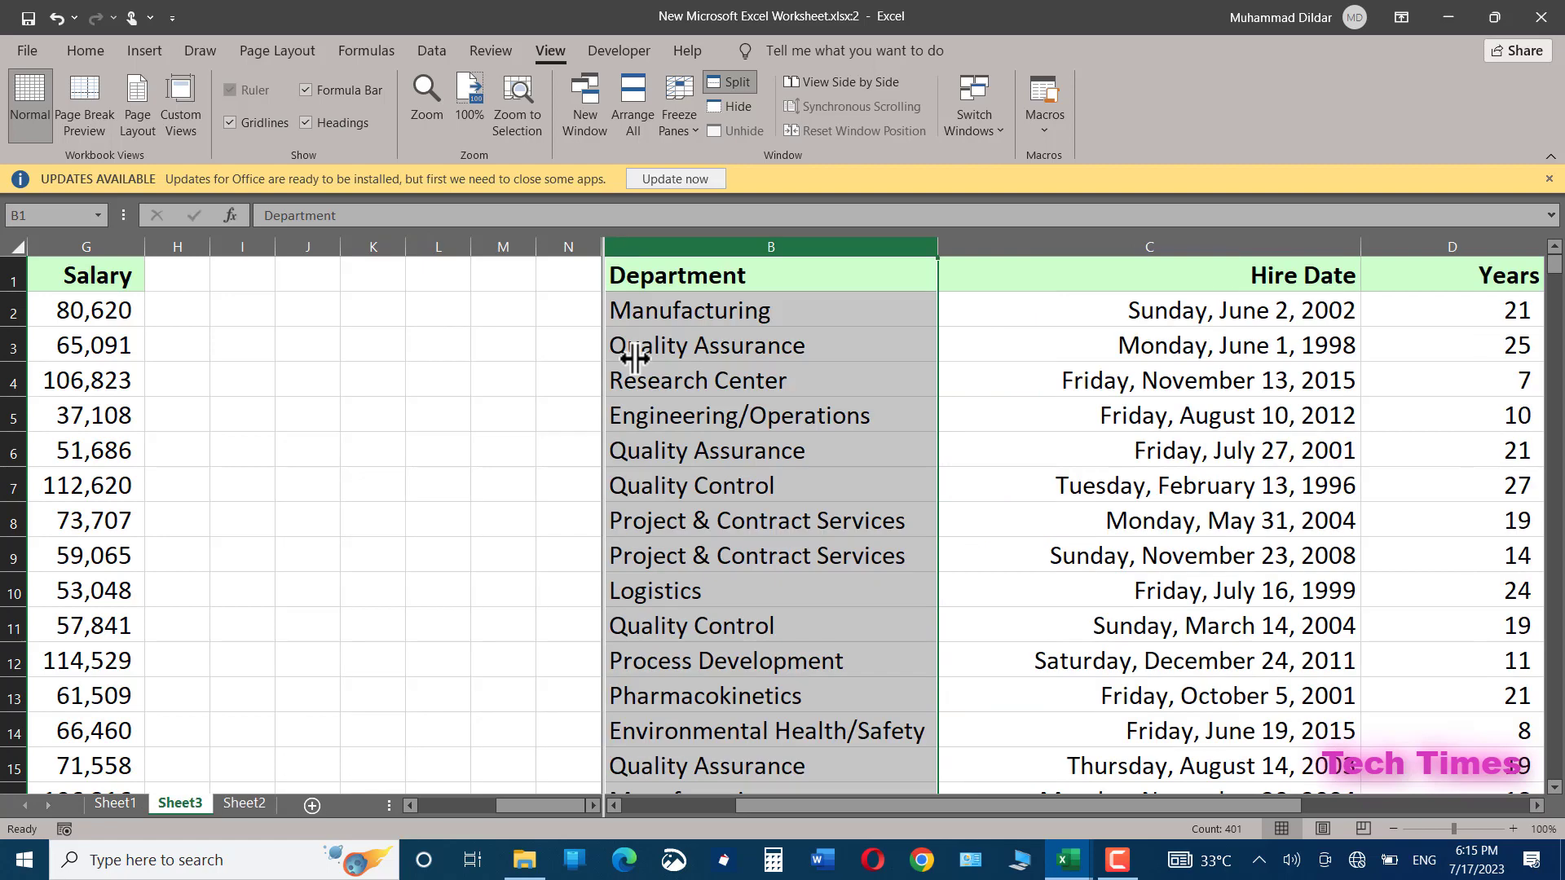
left_click_drag(560, 804, 530, 801)
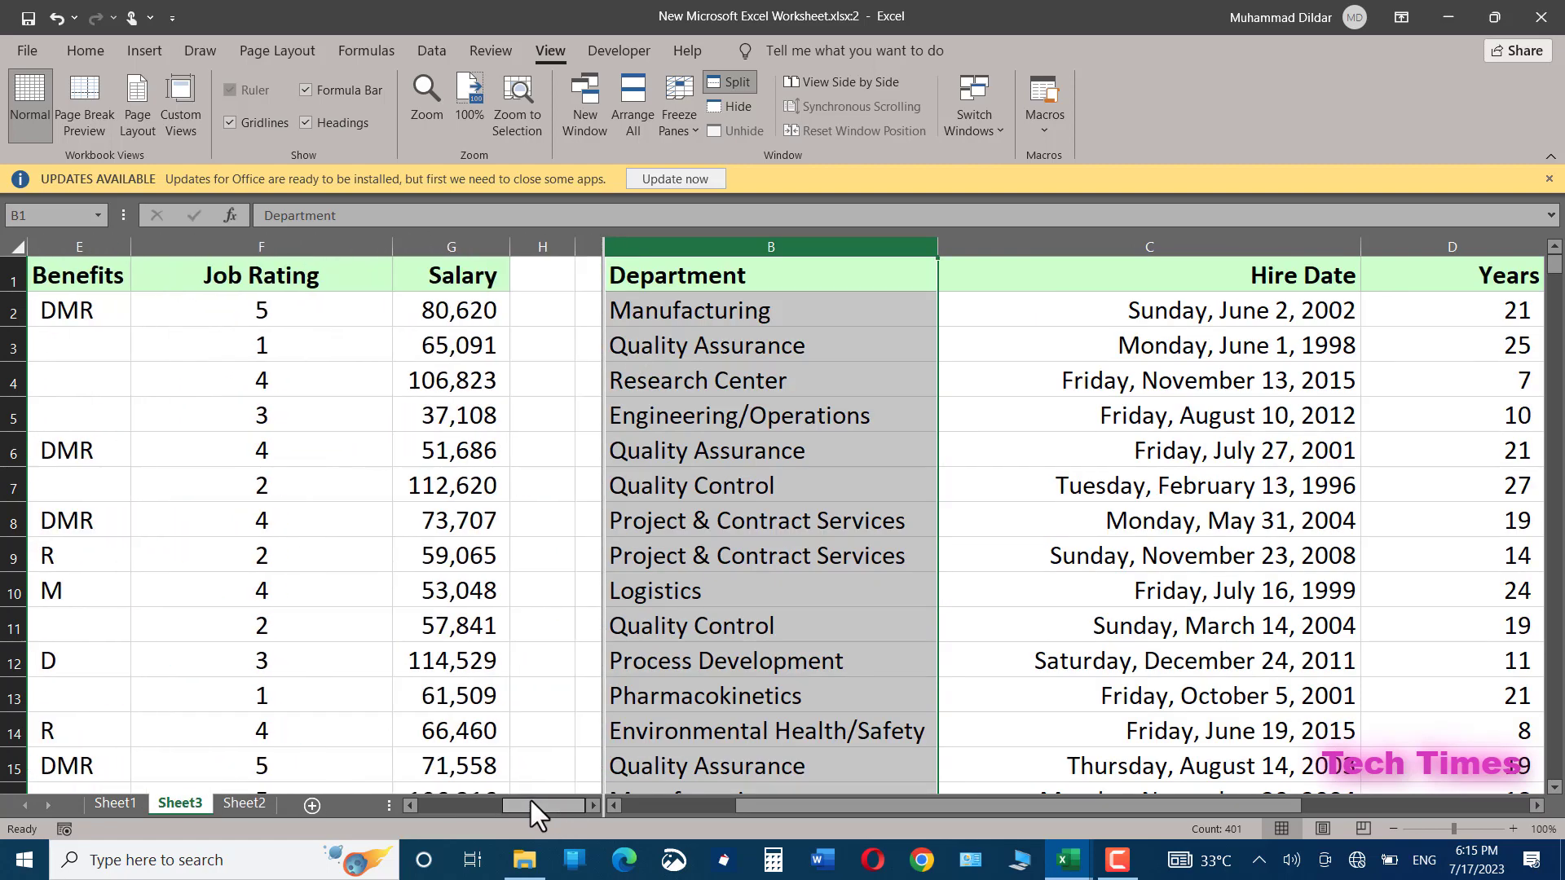
left_click(732, 84)
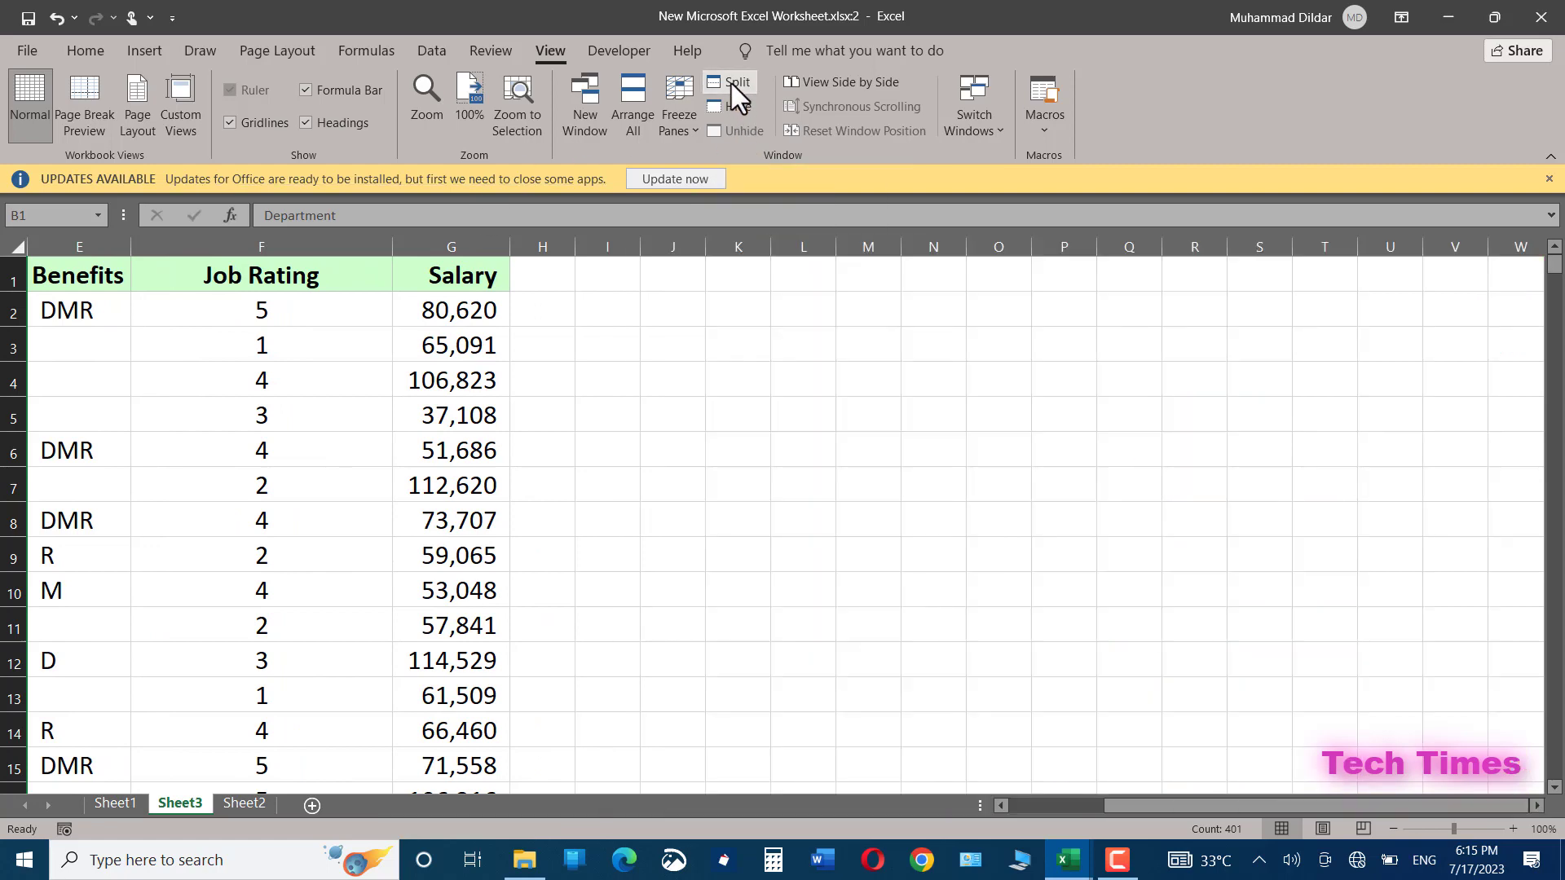
left_click_drag(1186, 807, 1115, 810)
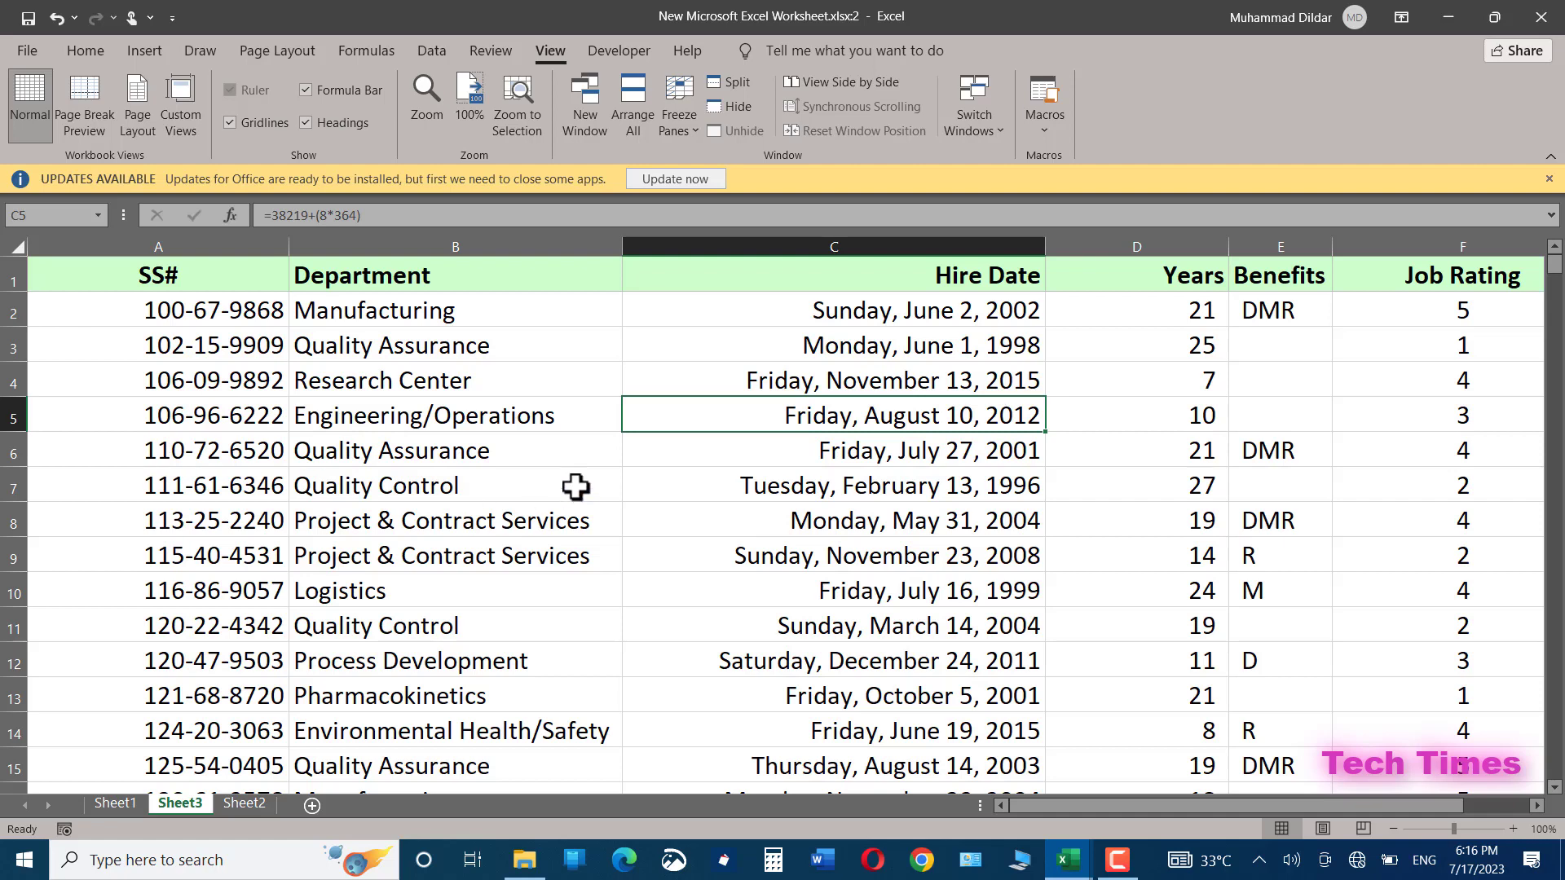
left_click(541, 484)
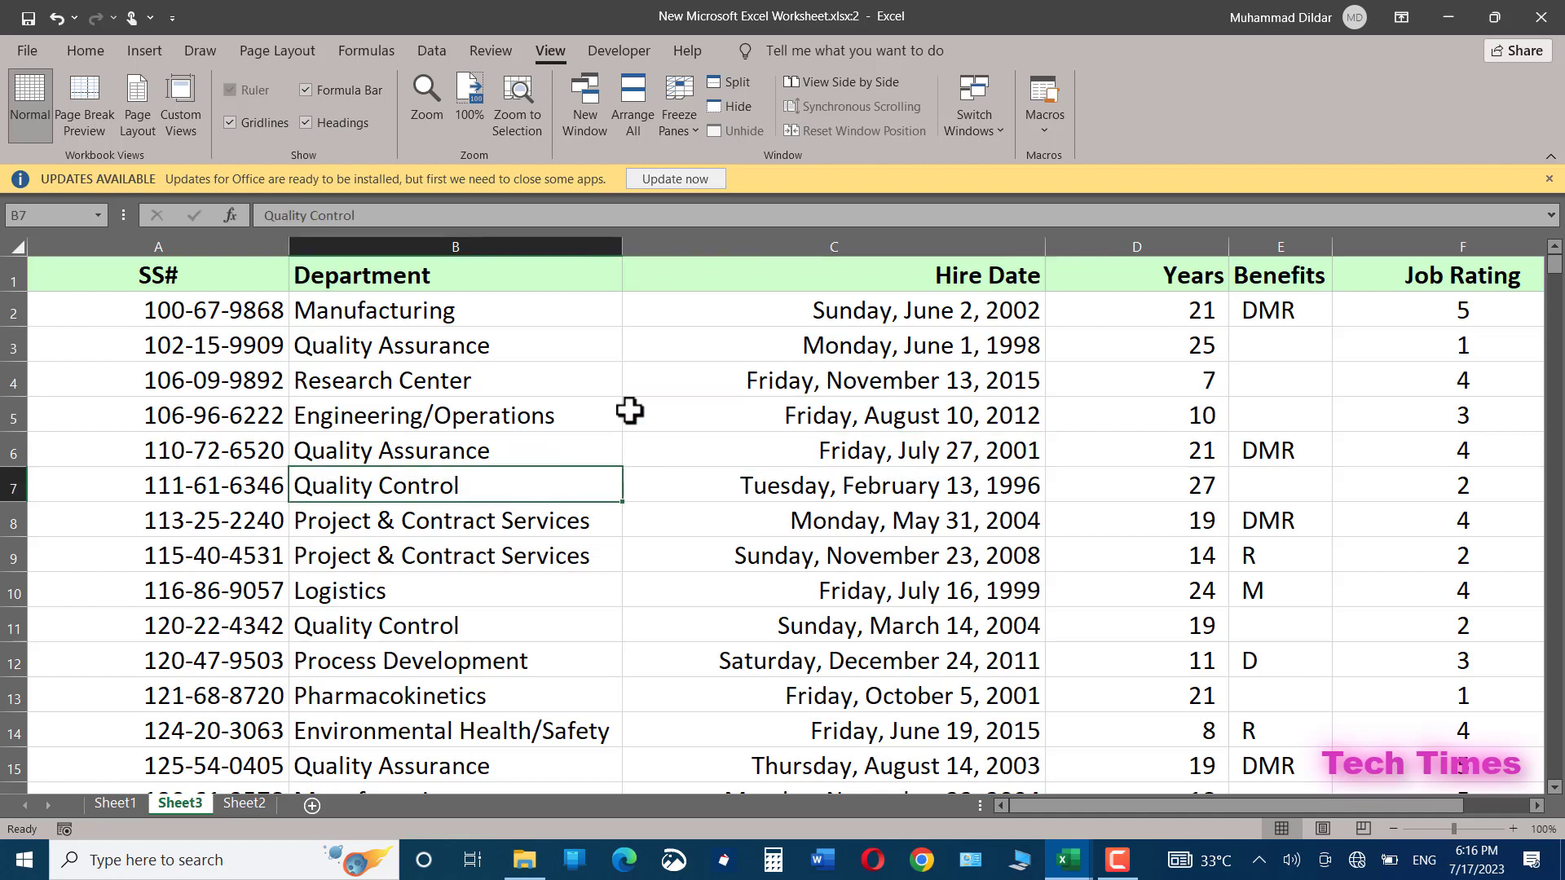
left_click(748, 78)
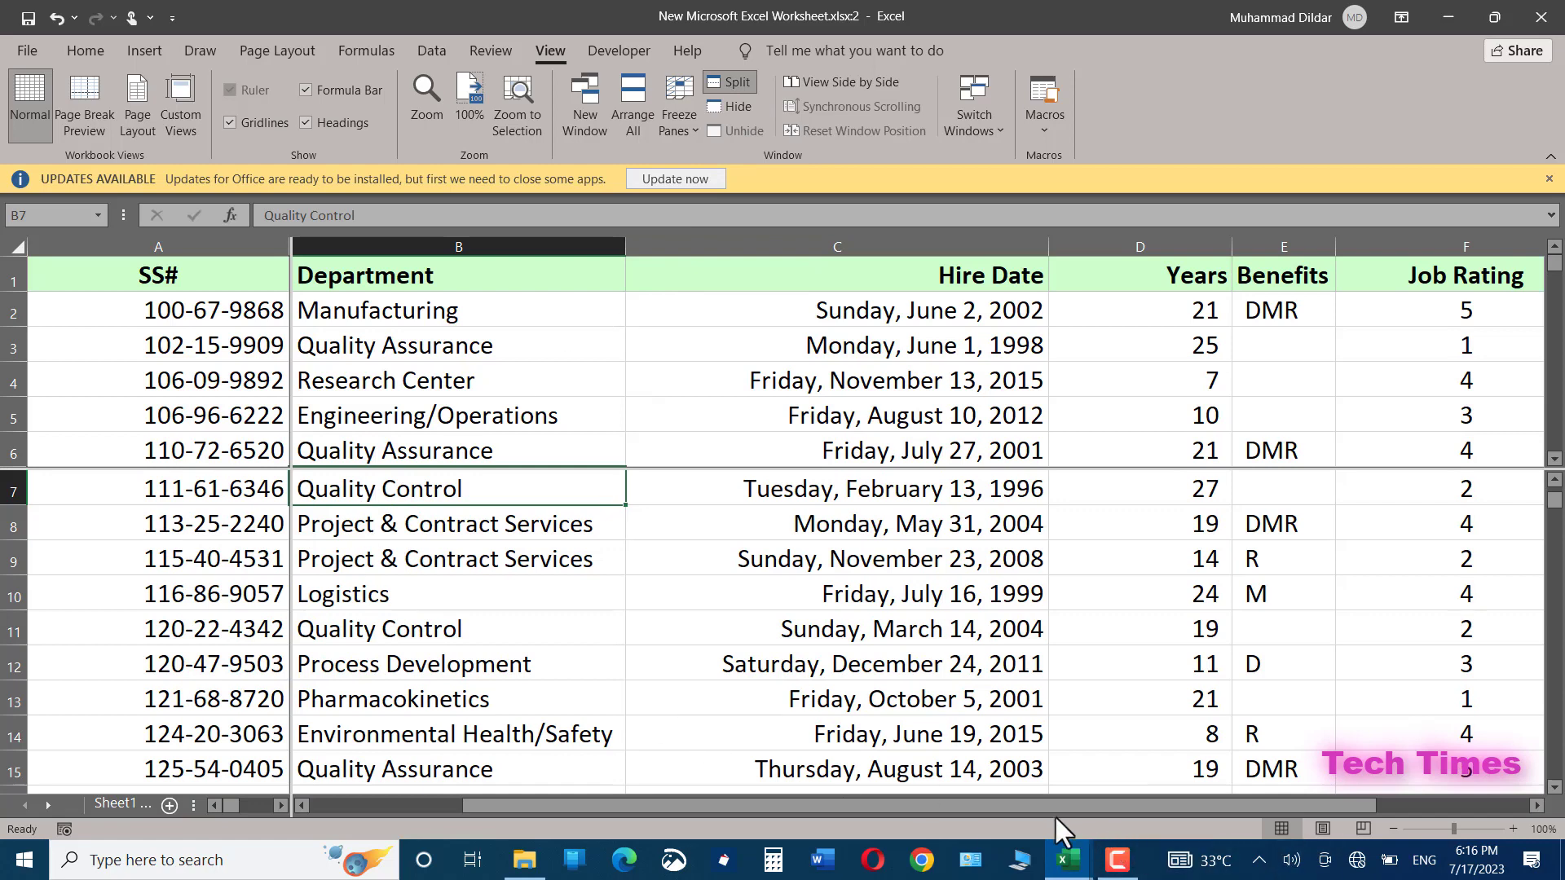
left_click_drag(1017, 804, 862, 814)
left_click_drag(1555, 458, 1555, 467)
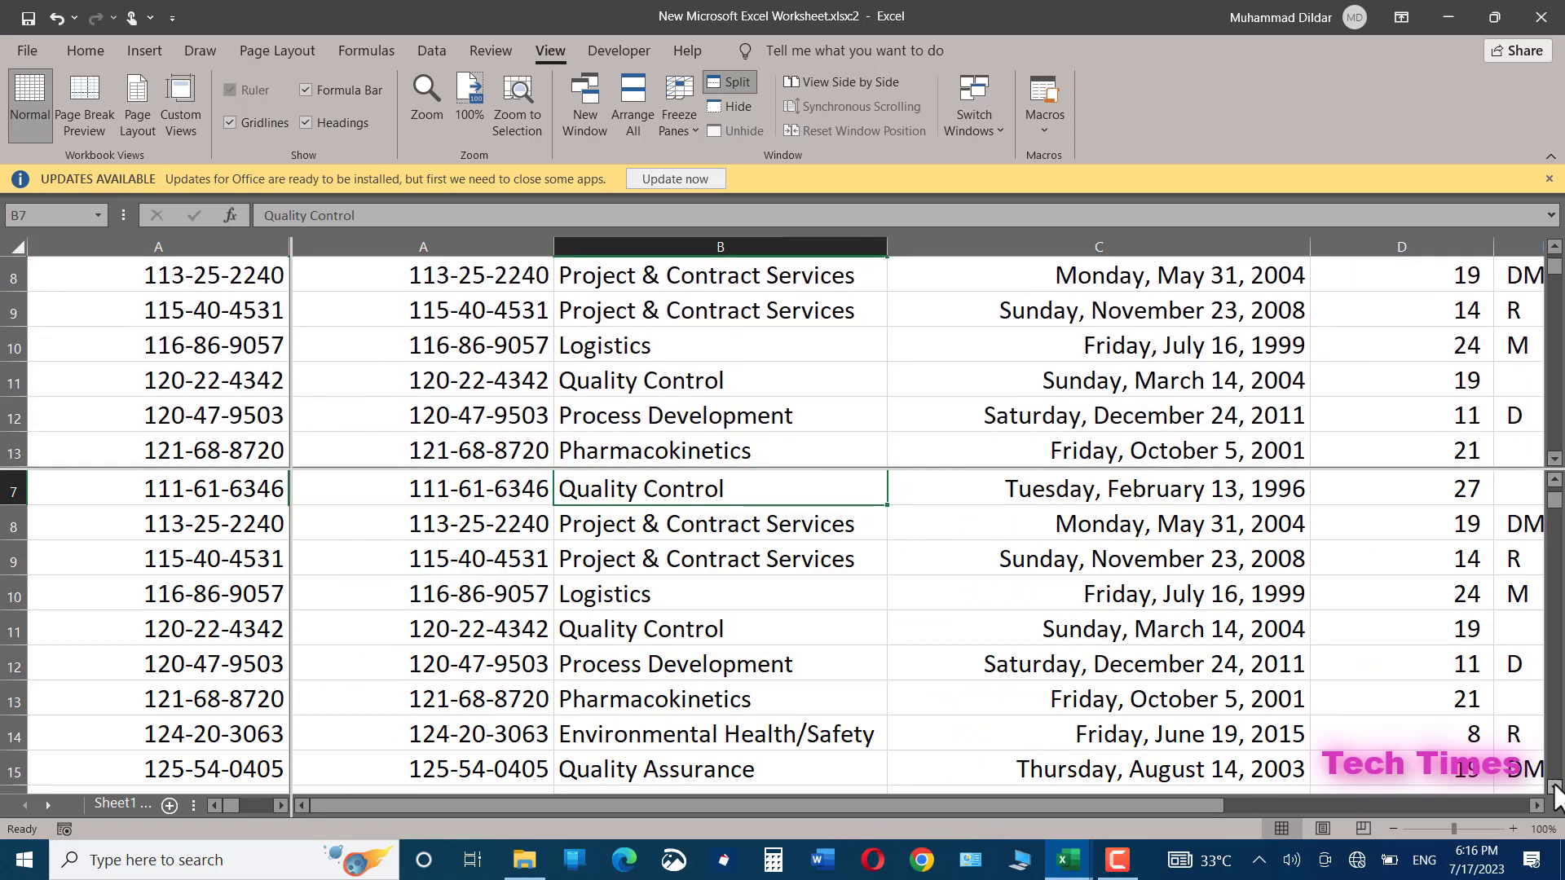
left_click_drag(1555, 787, 1554, 787)
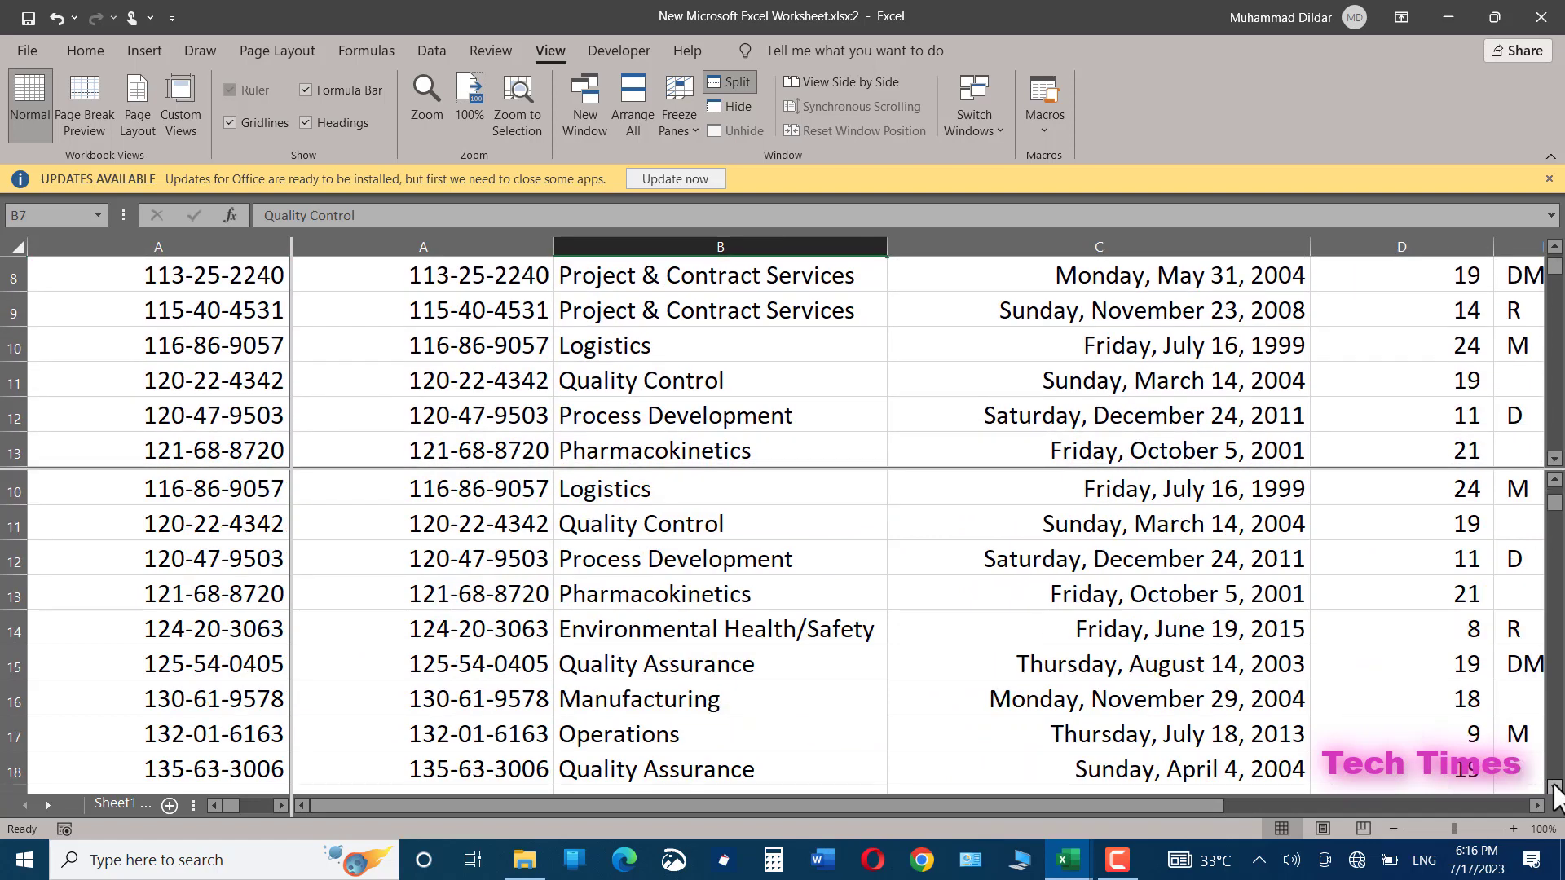
left_click_drag(1554, 787, 1554, 788)
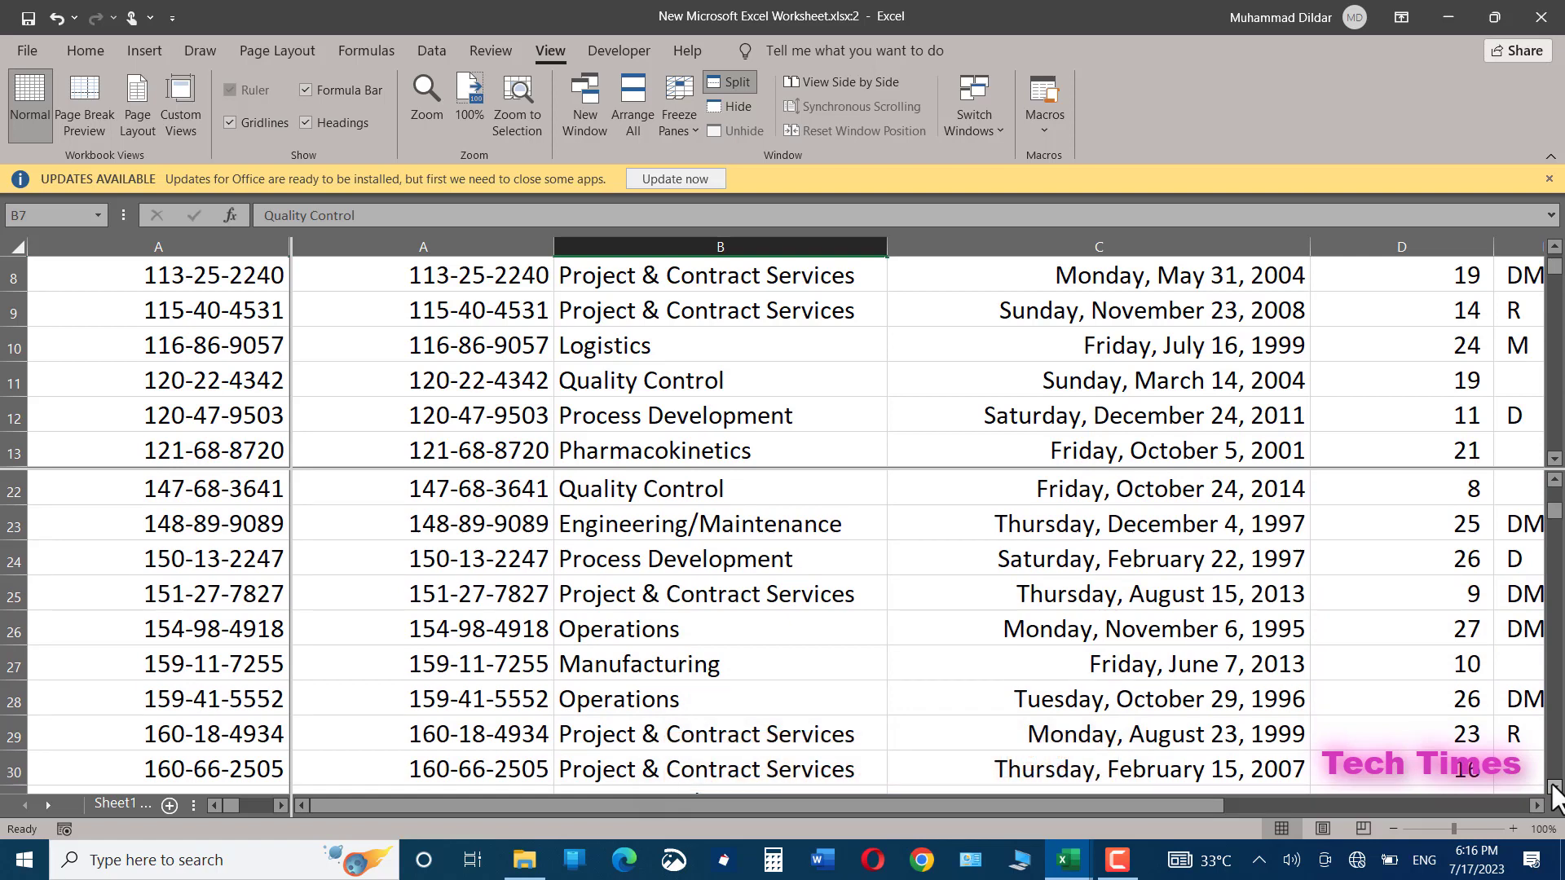
left_click(731, 79)
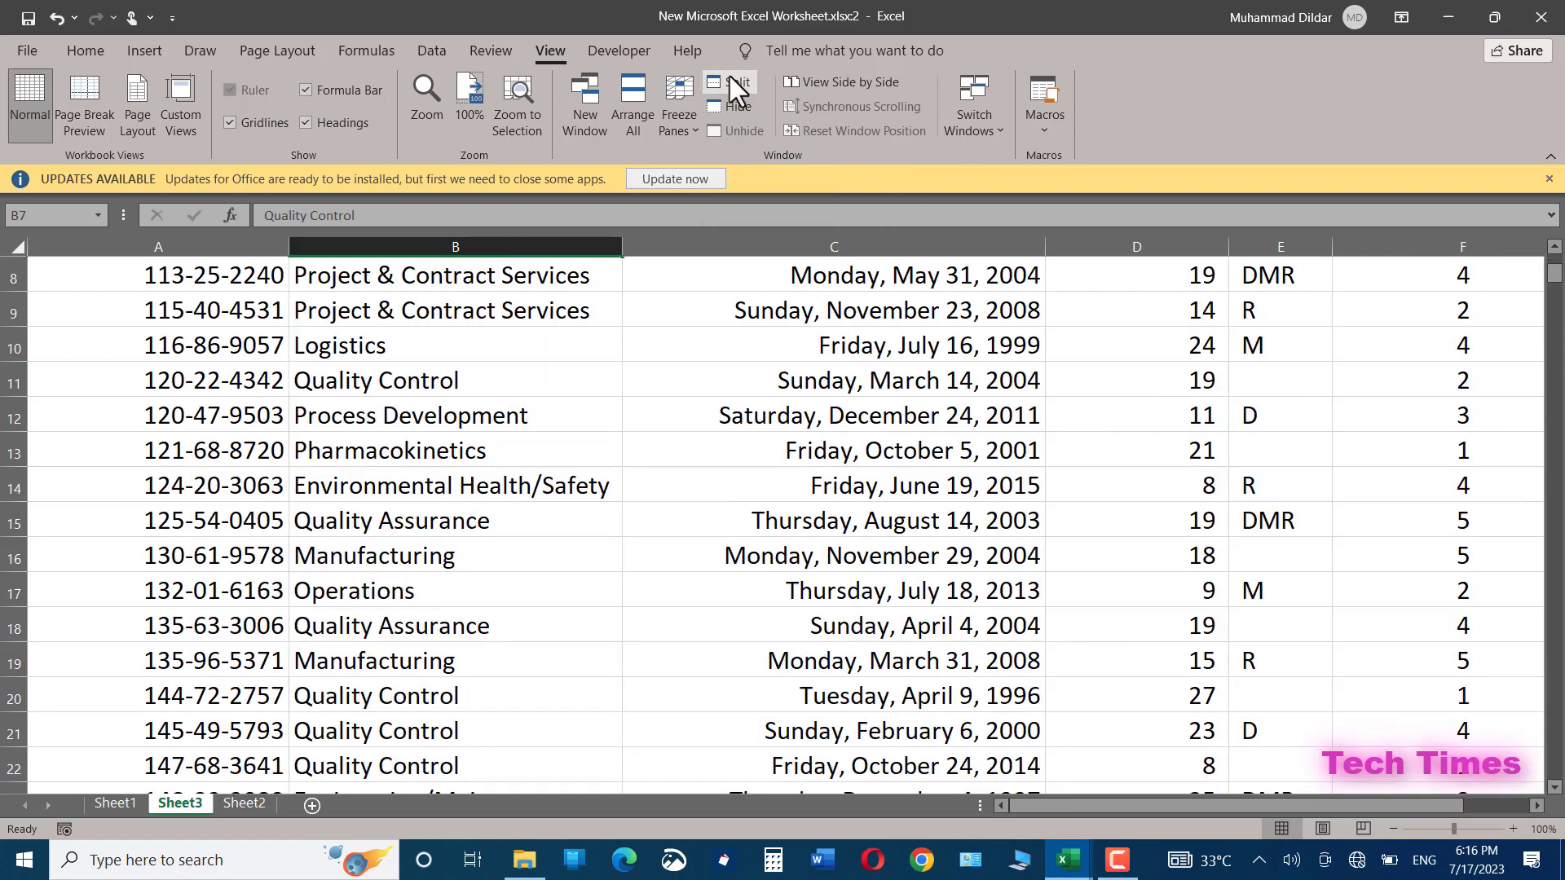
left_click(1117, 862)
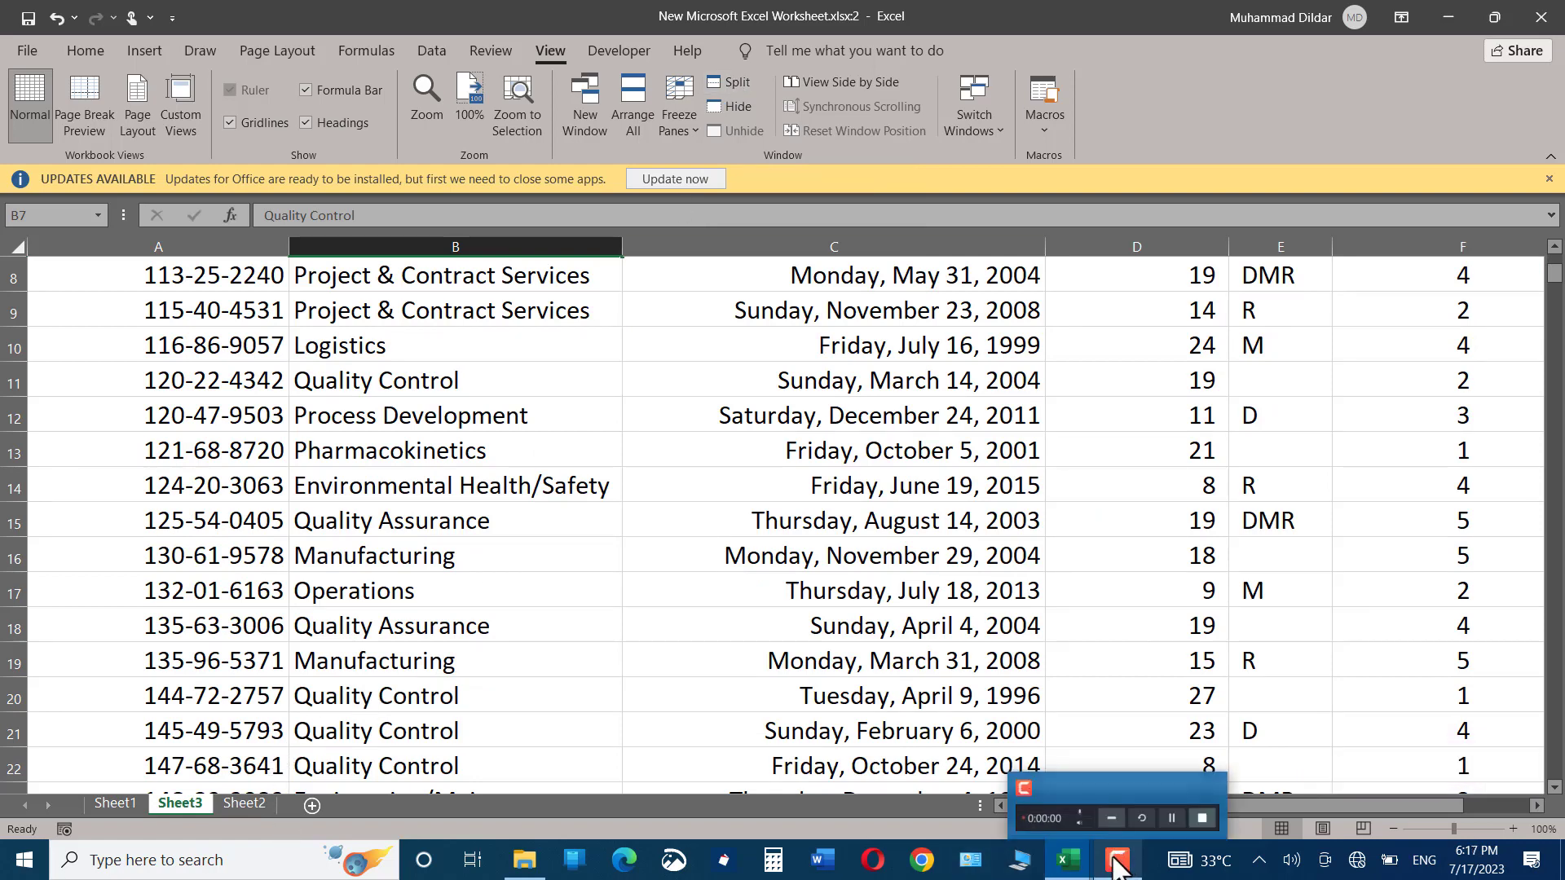